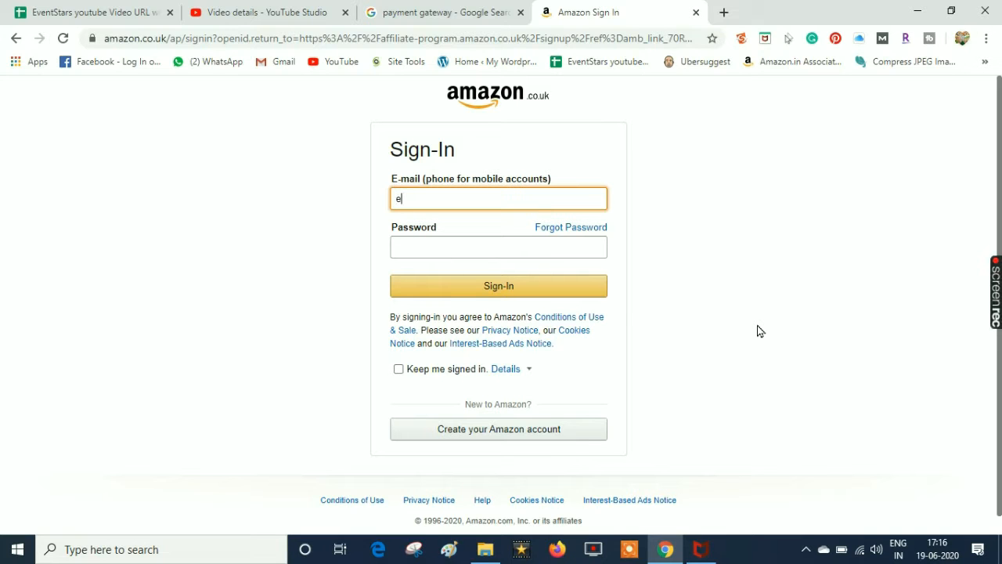
Answer 'No' to the U.S. tax person question and move on to the website list
type("v")
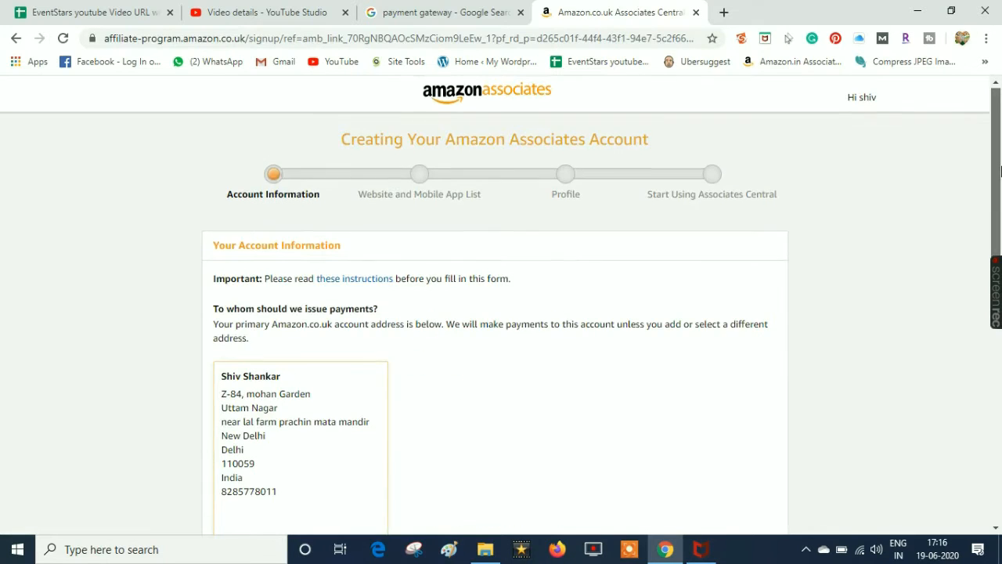
left_click_drag(1000, 170, 1000, 328)
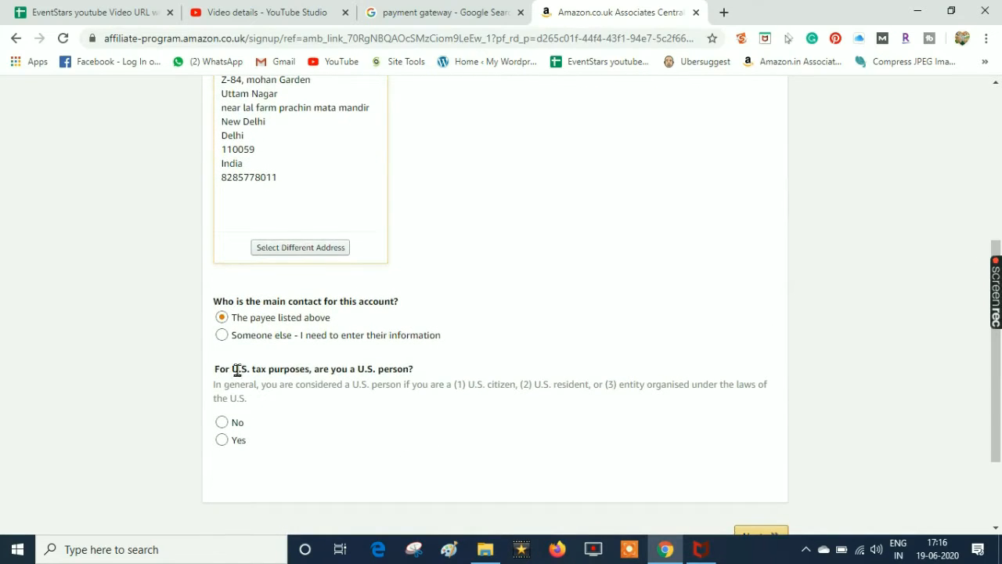
left_click(242, 422)
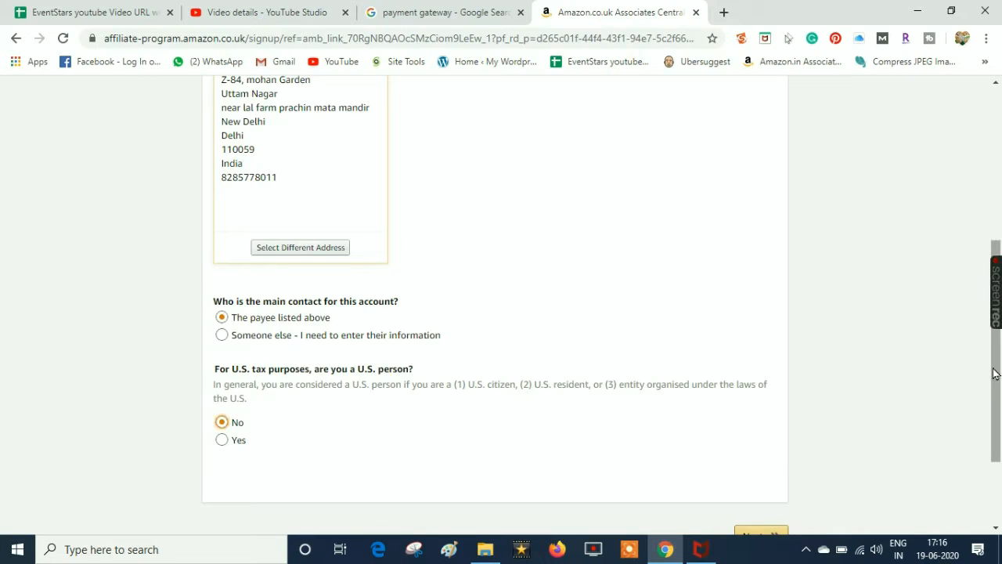
left_click_drag(1000, 373, 999, 423)
left_click(769, 440)
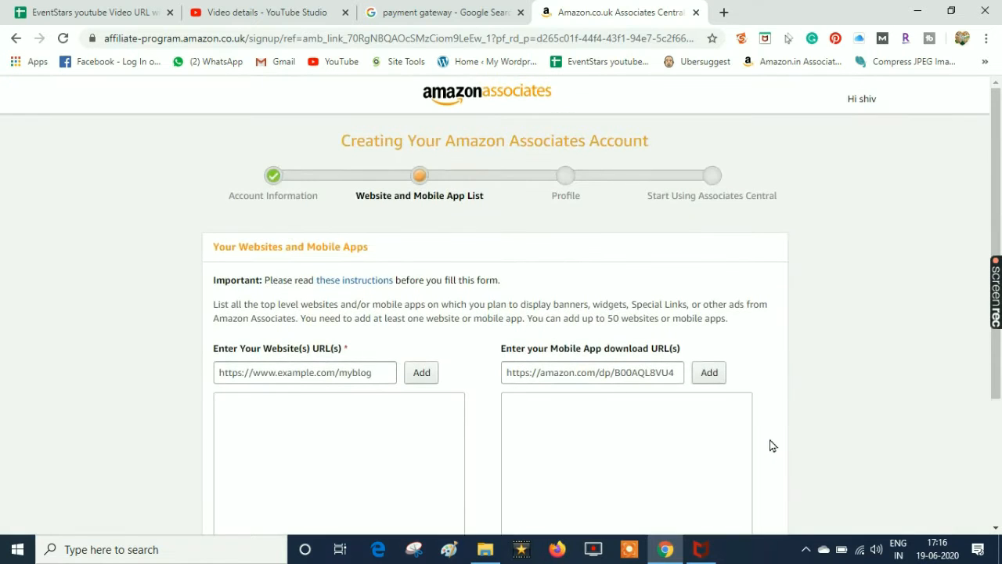
Add the YouTube channel address to the website list
left_click_drag(998, 367, 999, 381)
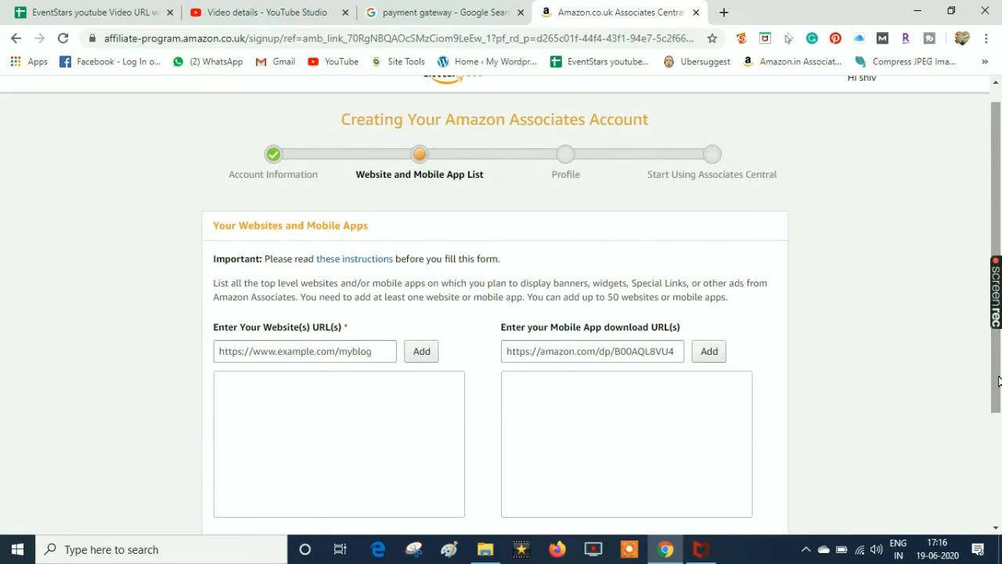
left_click(363, 352)
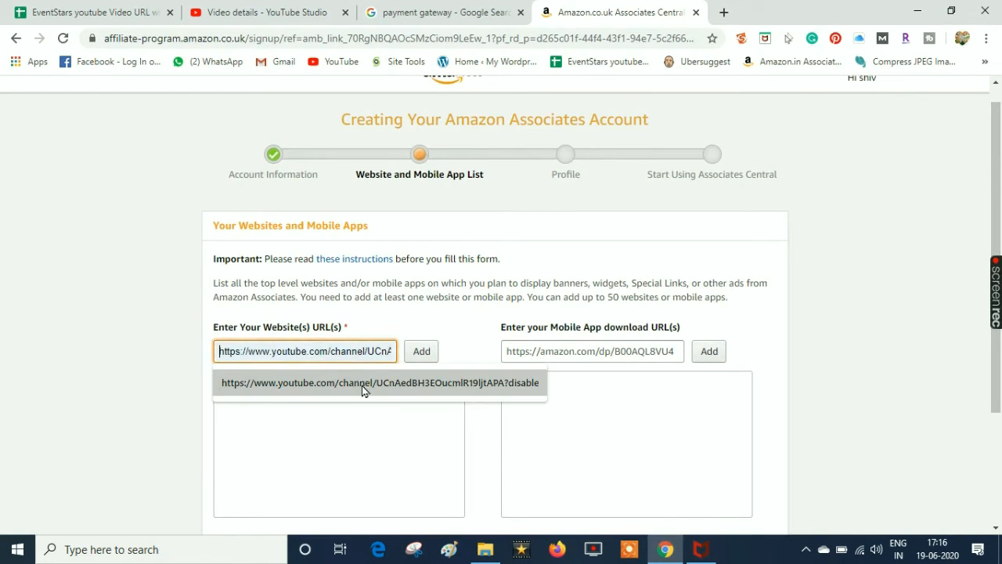
left_click(363, 384)
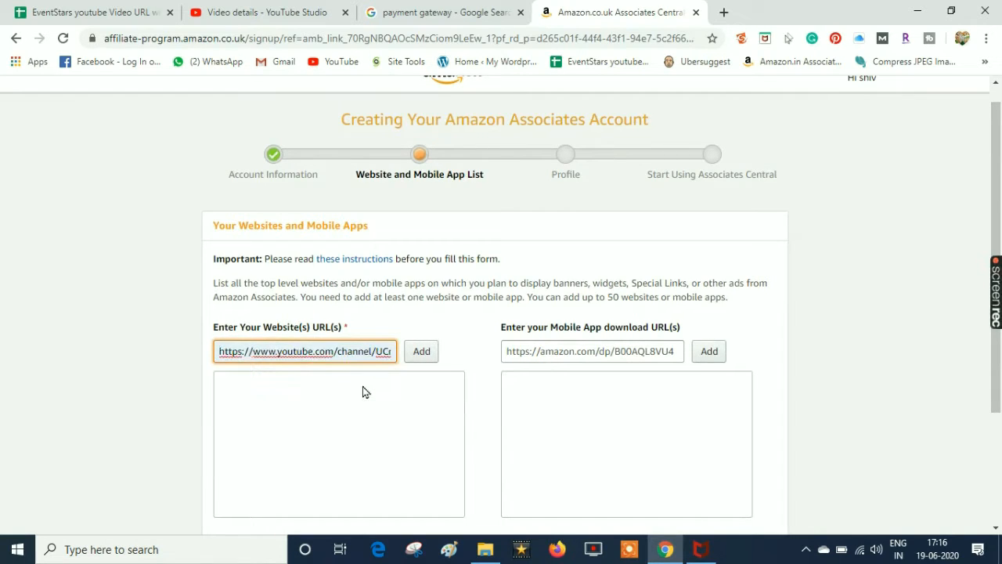
left_click(422, 356)
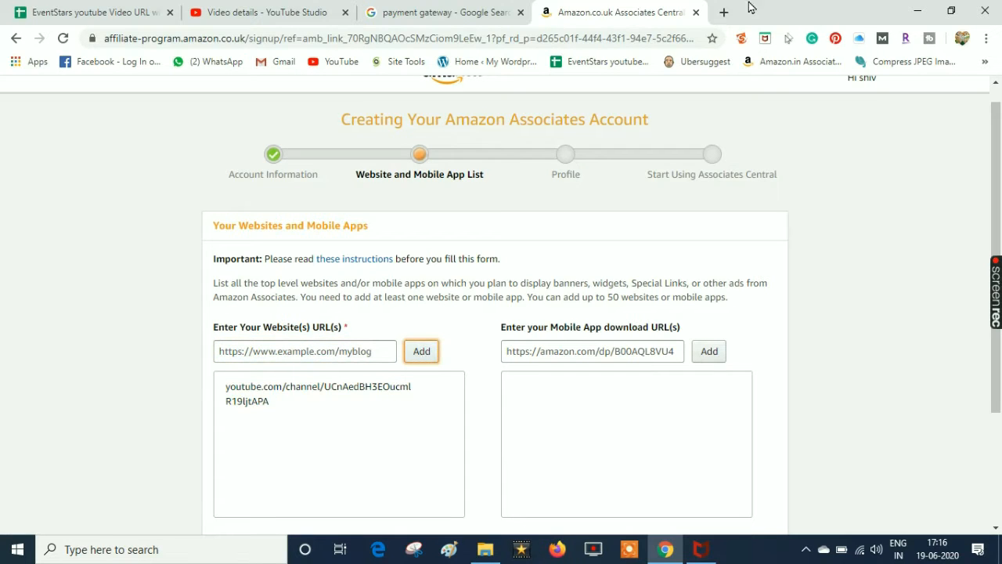
Add topproductbestbeautytips.com/ to the website list and proceed to the profile step
middle_click(723, 12)
left_click(361, 345)
type("http://topproductbestbeautytips.com/")
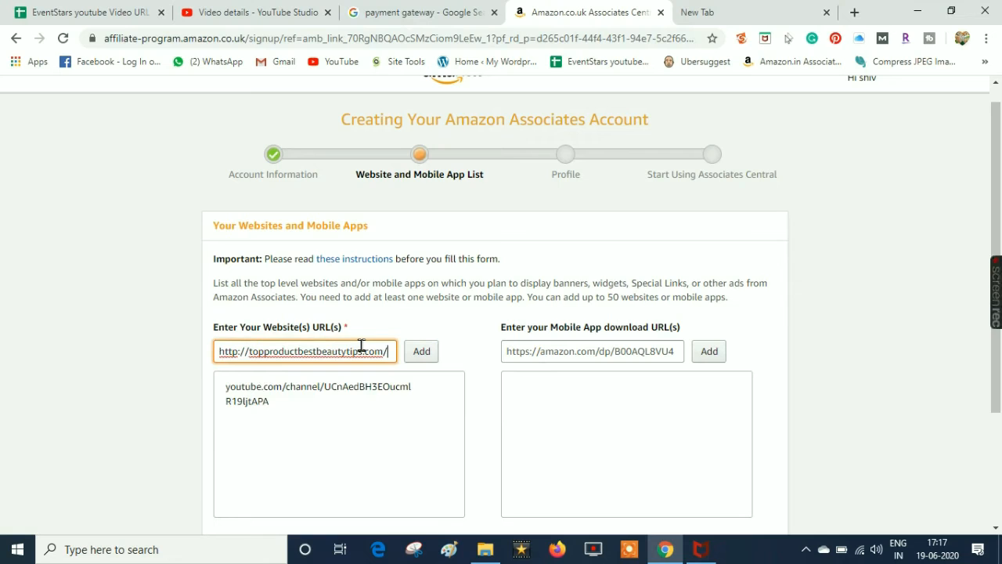
left_click(424, 352)
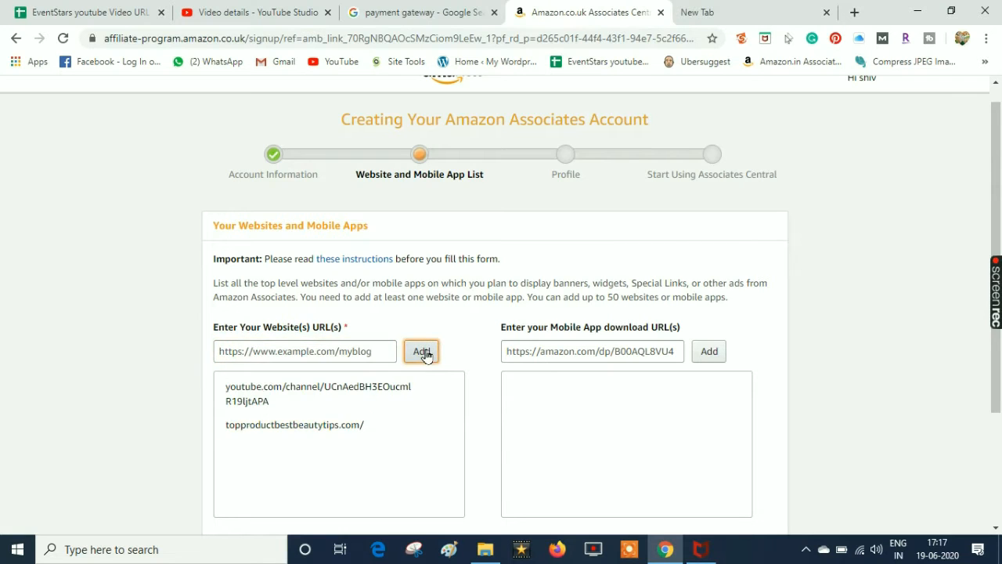
left_click_drag(999, 227, 999, 349)
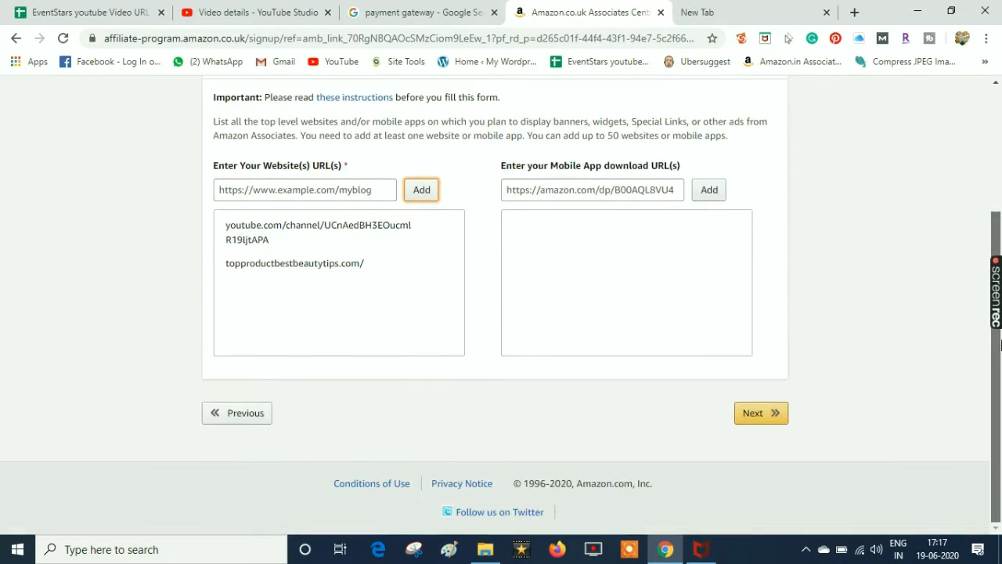
left_click(753, 415)
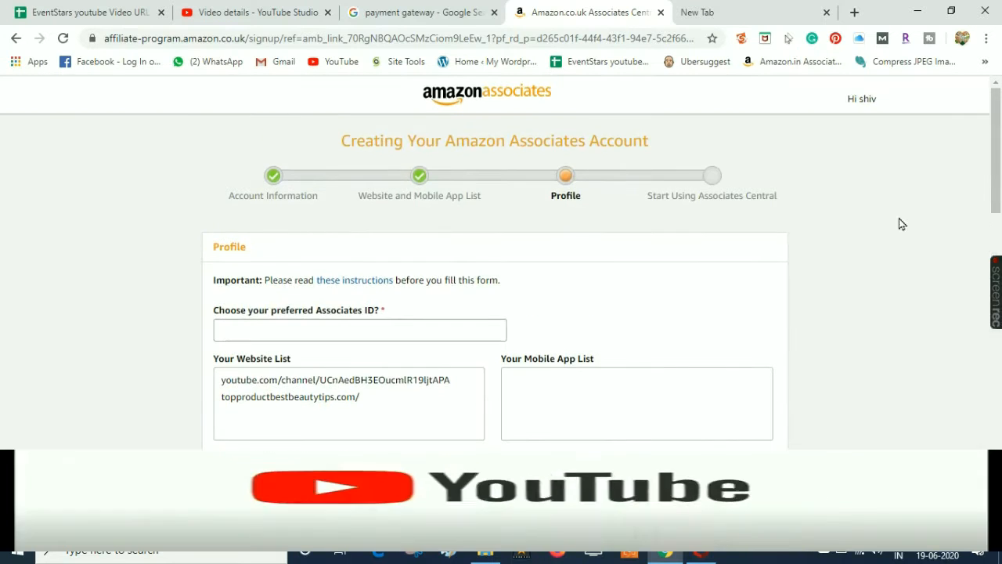
Enter the preferred Associates ID and the description 'we are working on beauty niche'
left_click_drag(991, 154, 996, 190)
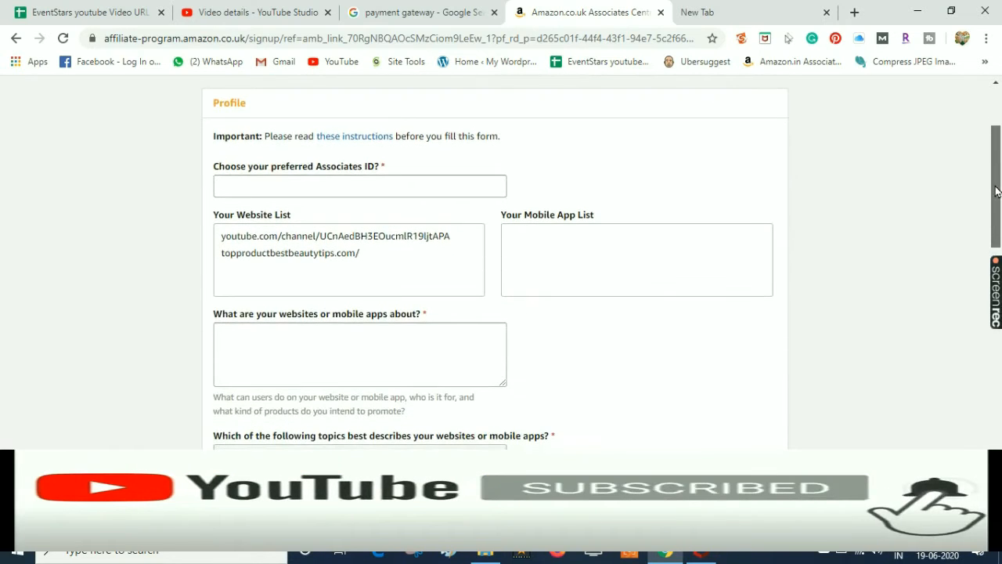
left_click(424, 187)
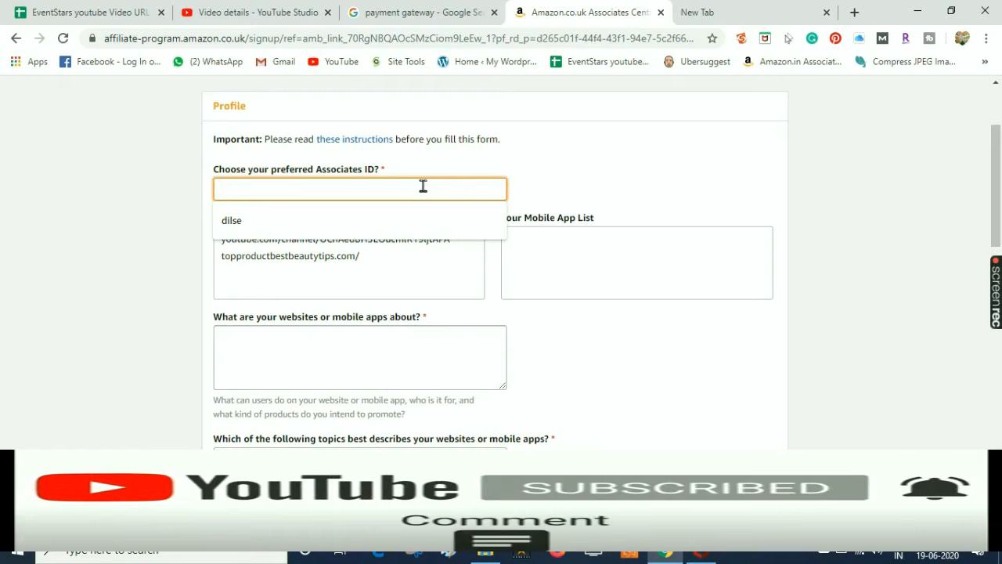
left_click(359, 221)
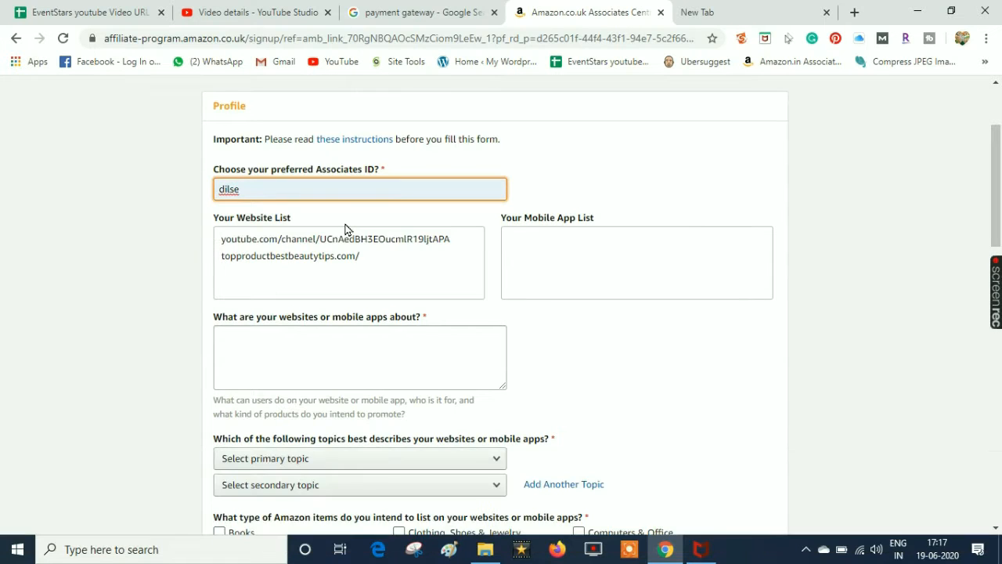
left_click_drag(997, 161, 999, 195)
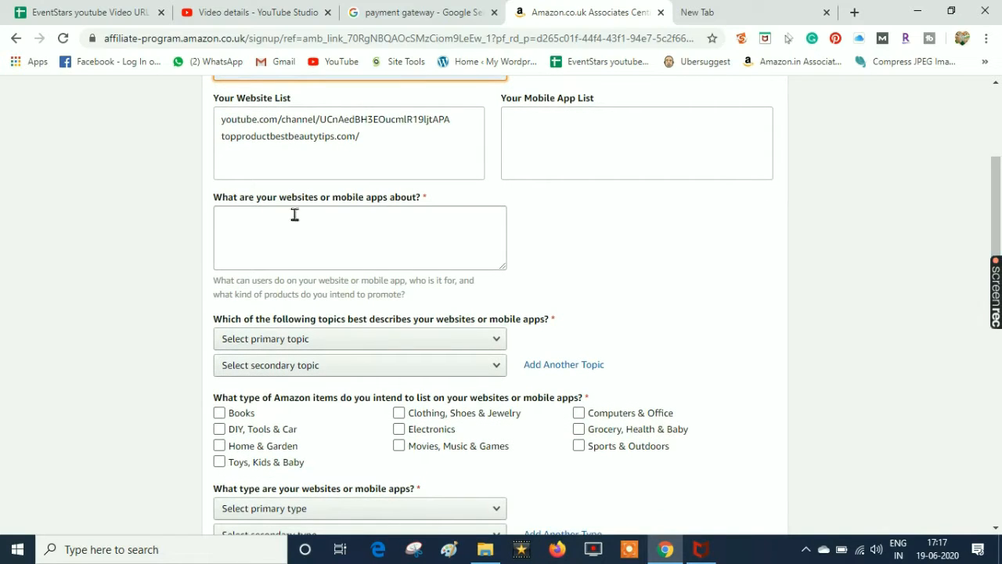
left_click(349, 229)
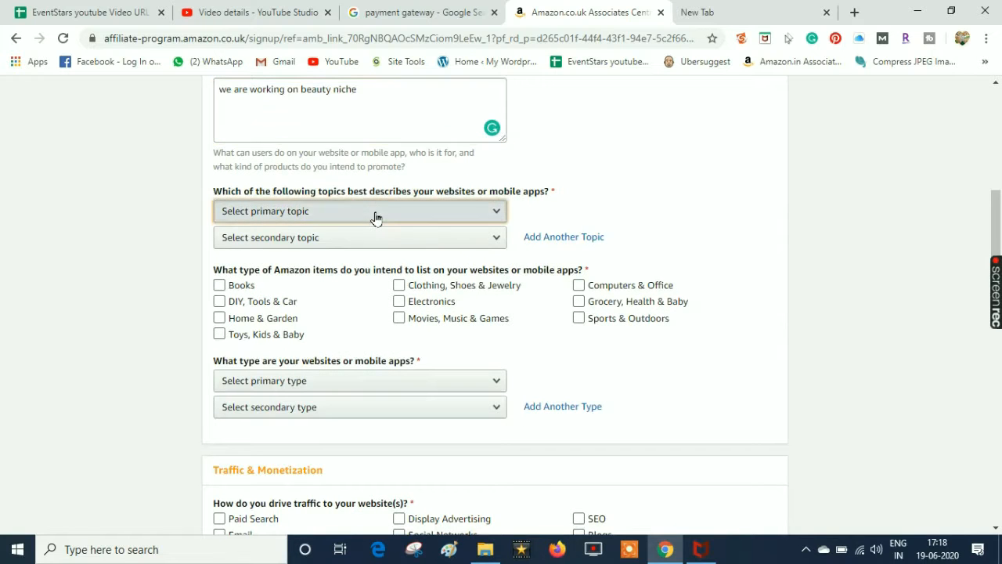
Set topics to Medical/Health/Beauty and Sports/Fitness/Outdoors, and tick Books as an item type
left_click(375, 217)
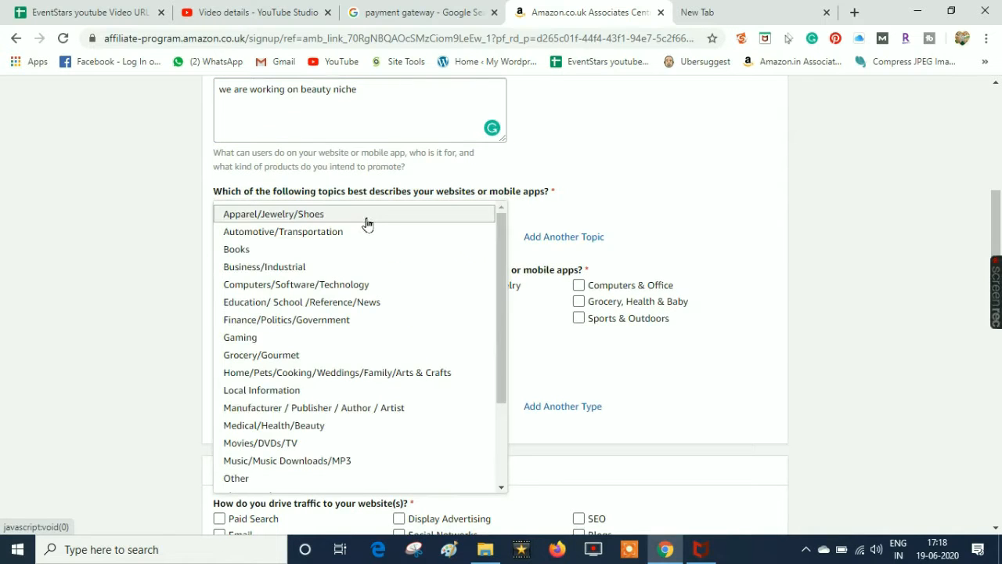
left_click(324, 424)
left_click(326, 243)
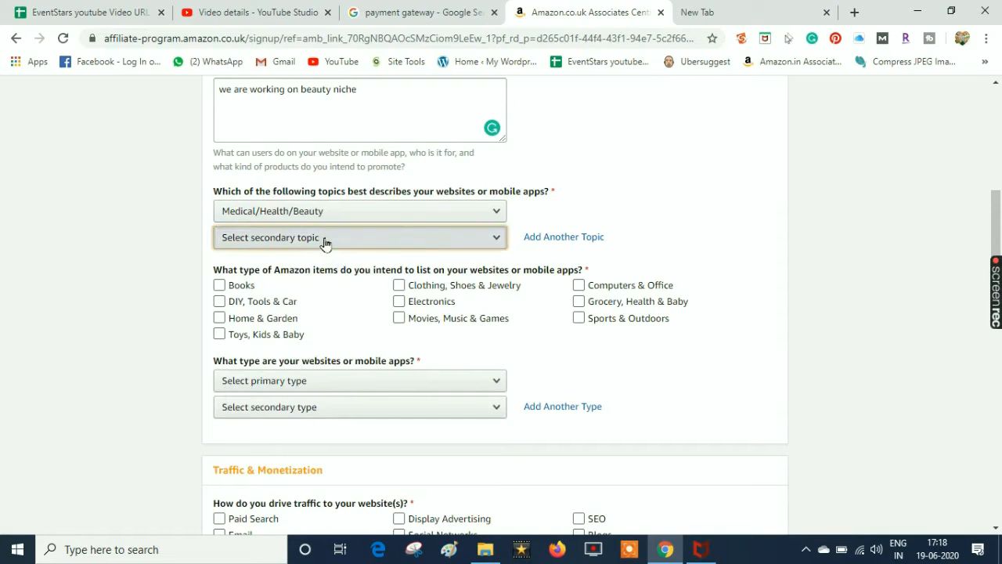
left_click_drag(515, 322, 505, 405)
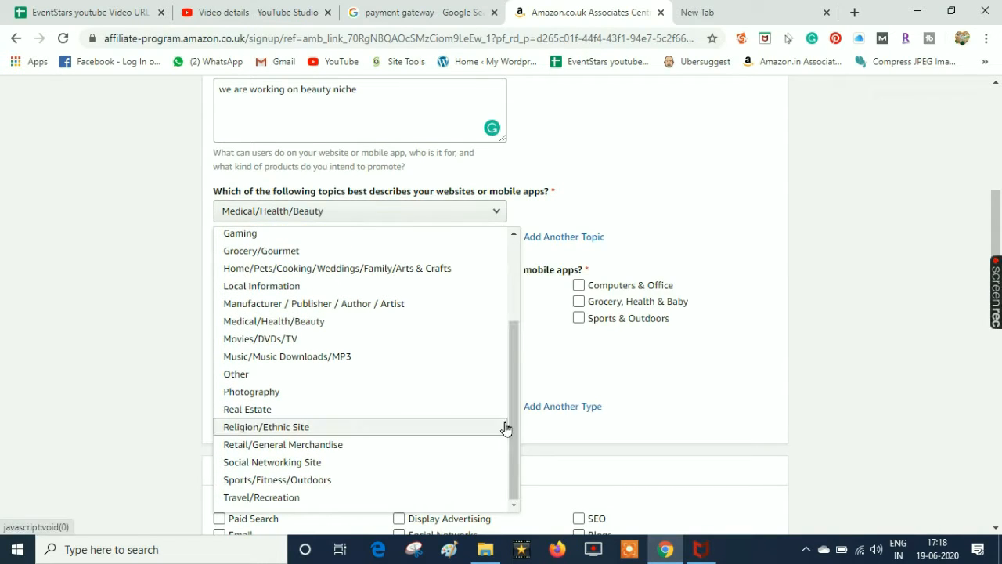
left_click(333, 481)
left_click(253, 288)
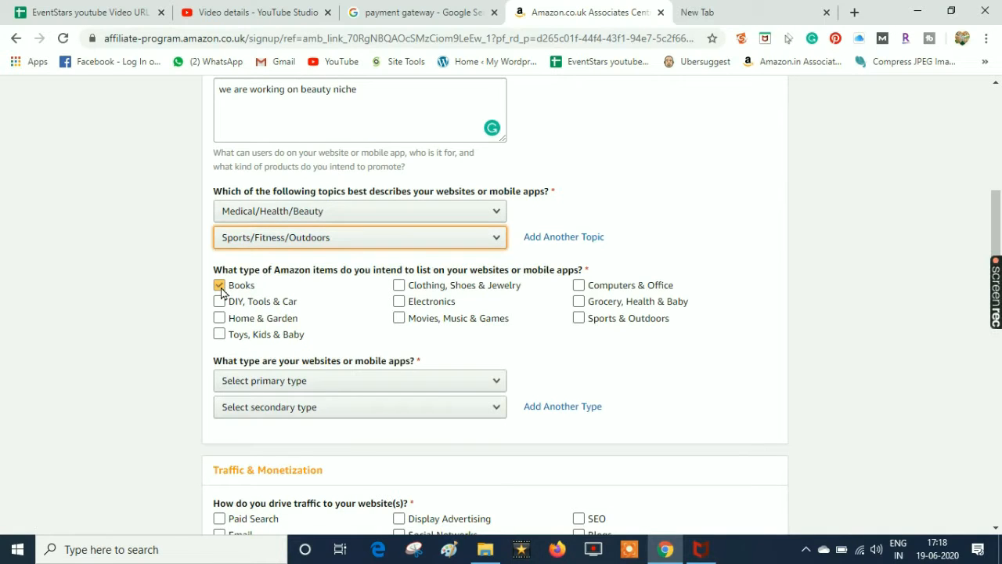
Tick the remaining item categories, from DIY, Tools & Car through Sports & Outdoors
left_click(219, 302)
left_click(219, 317)
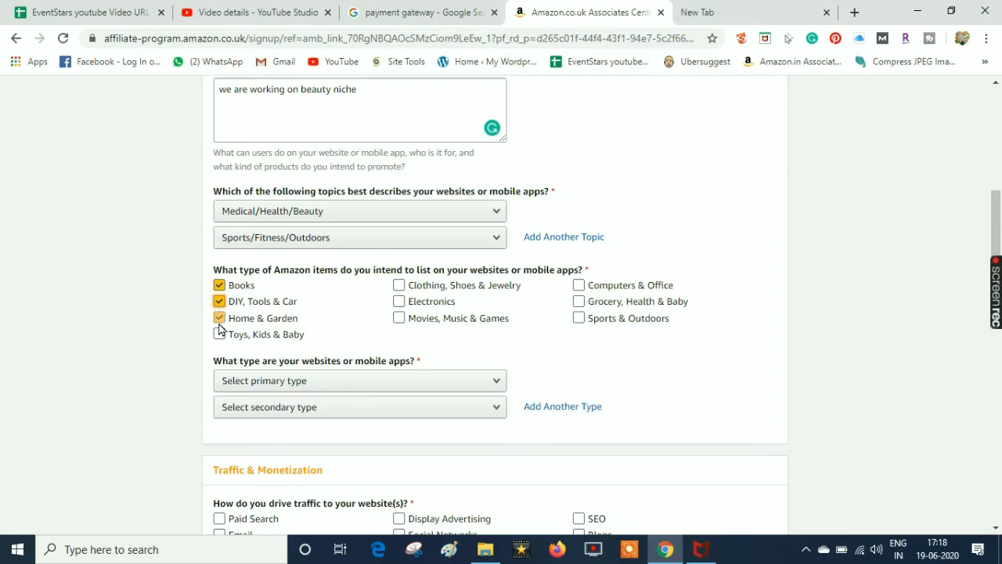
left_click(219, 334)
left_click(415, 319)
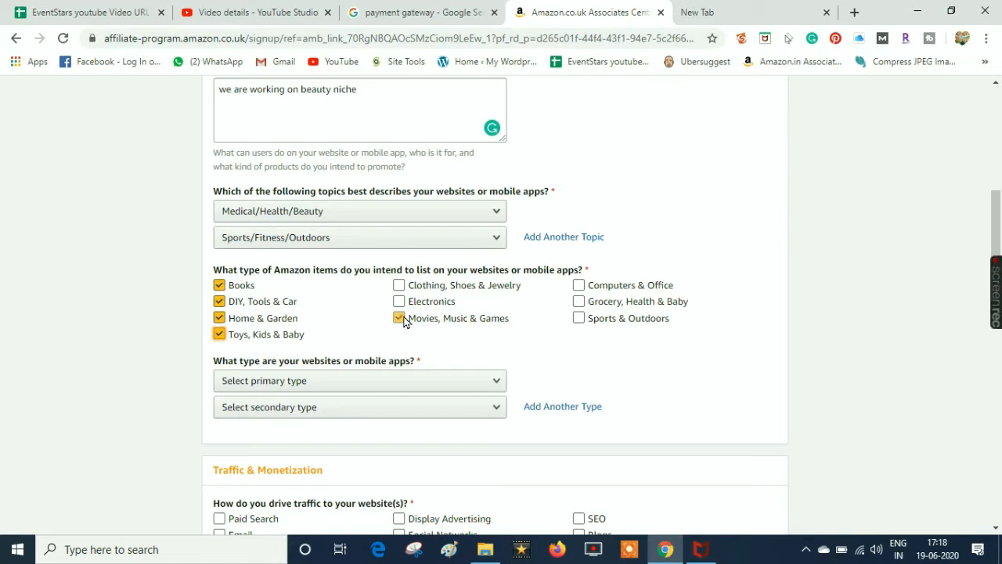
left_click(399, 301)
left_click(399, 286)
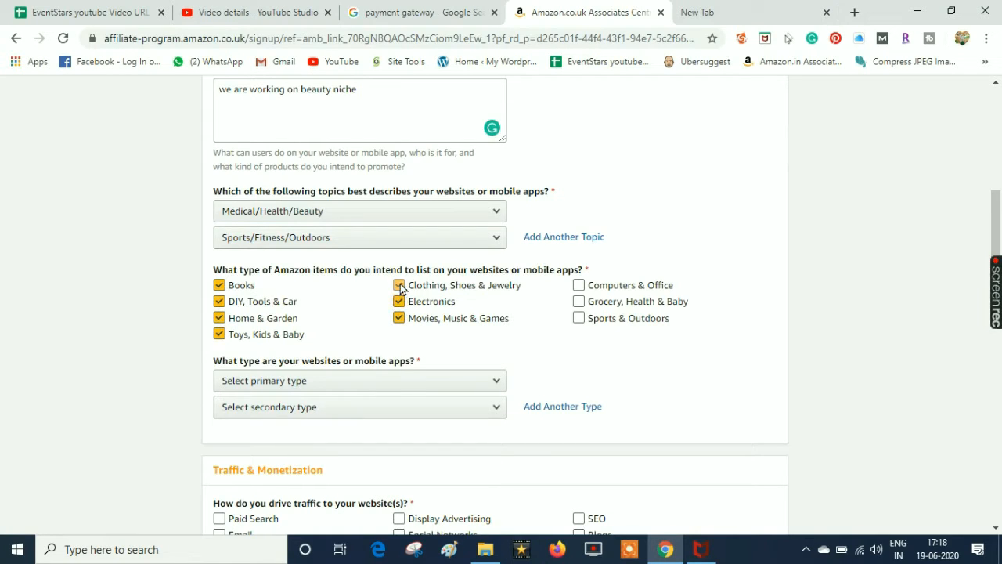
left_click(579, 302)
left_click(579, 302)
left_click(578, 318)
left_click(579, 302)
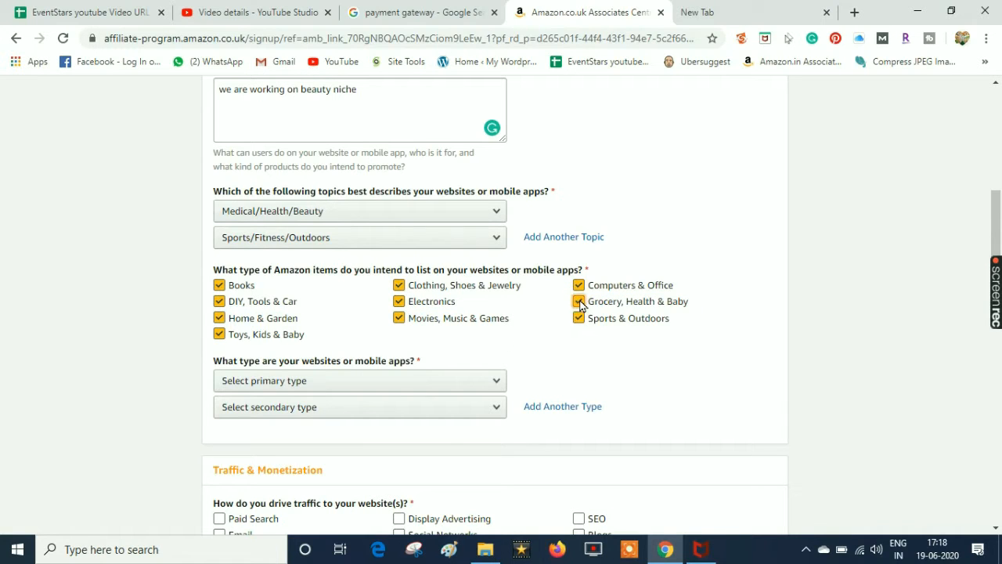
Set the website types to A Content or Niche Website and A Blog
left_click(366, 380)
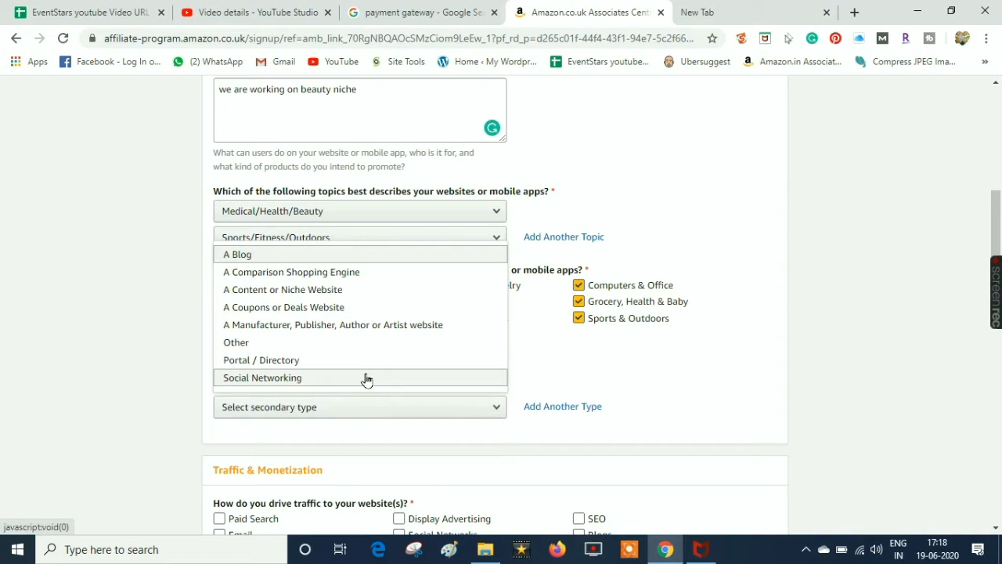
left_click(327, 290)
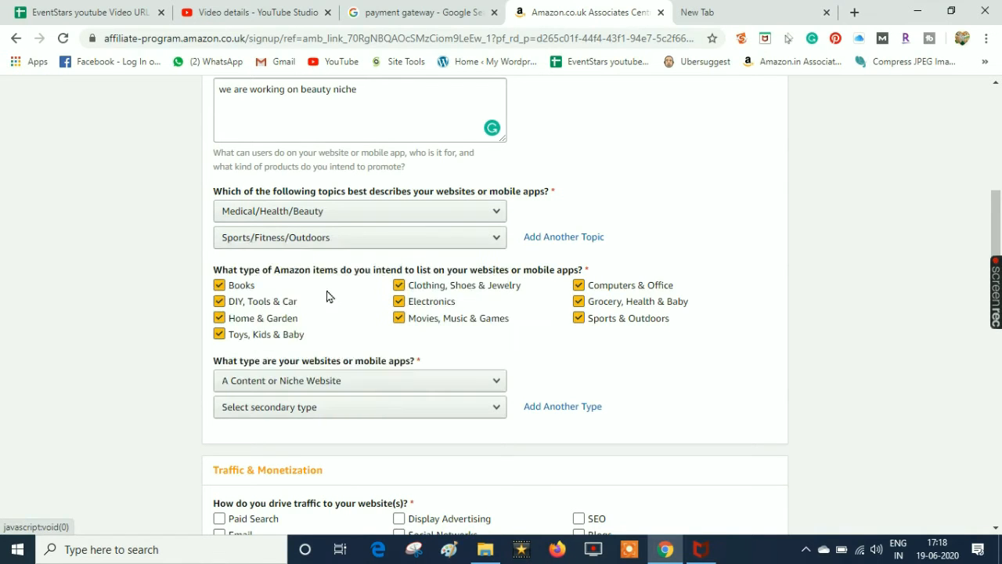
left_click(311, 409)
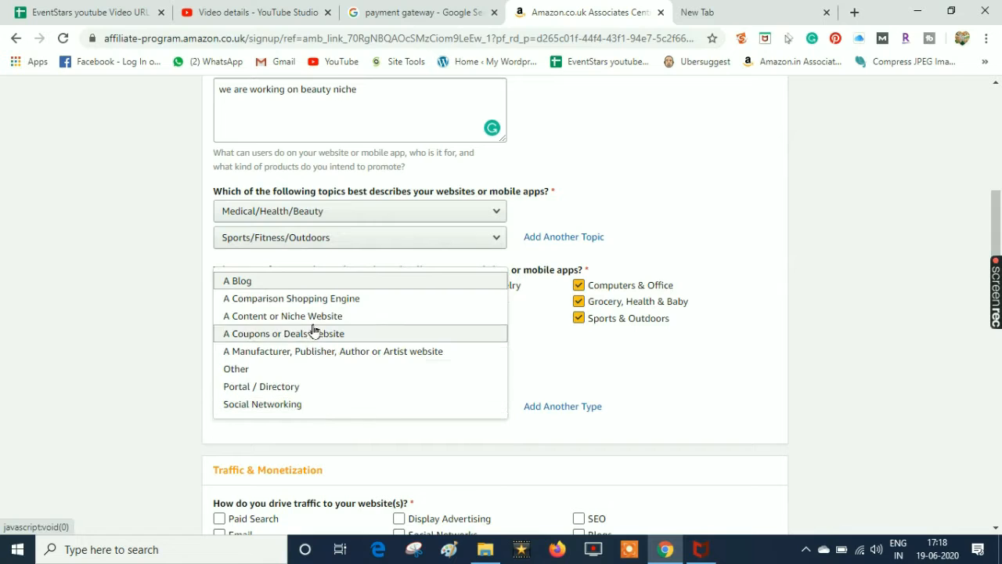
left_click(316, 318)
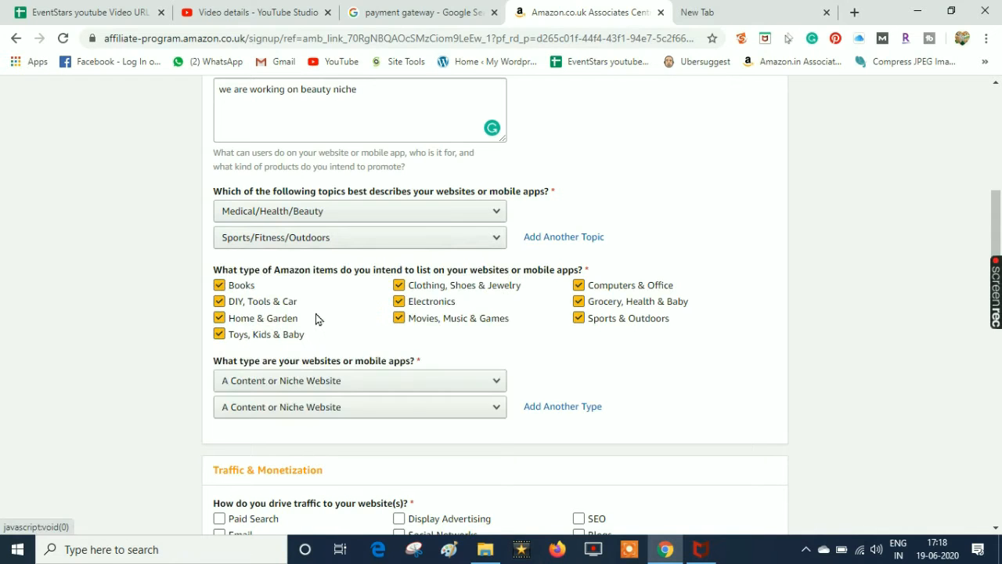
left_click(327, 408)
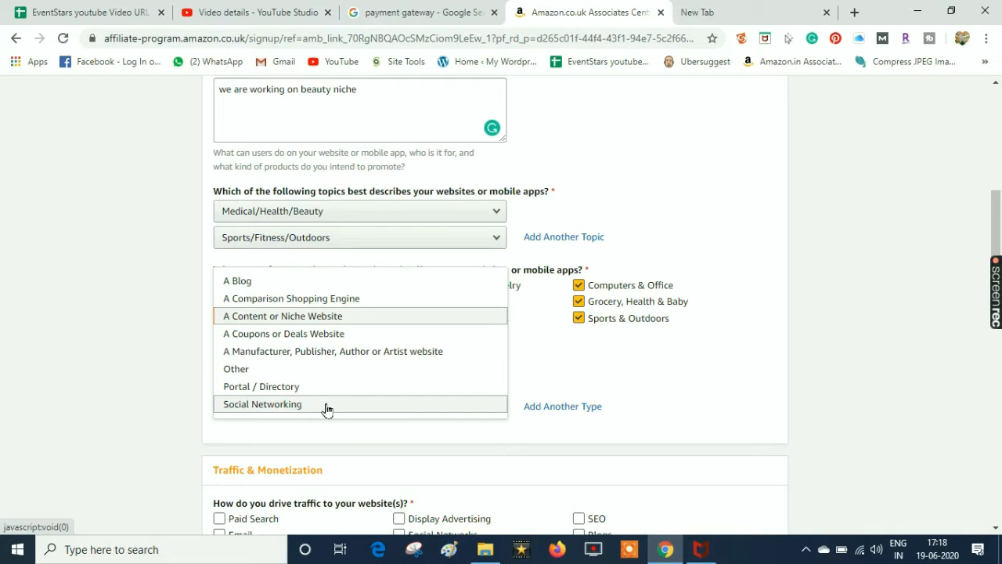
left_click(317, 319)
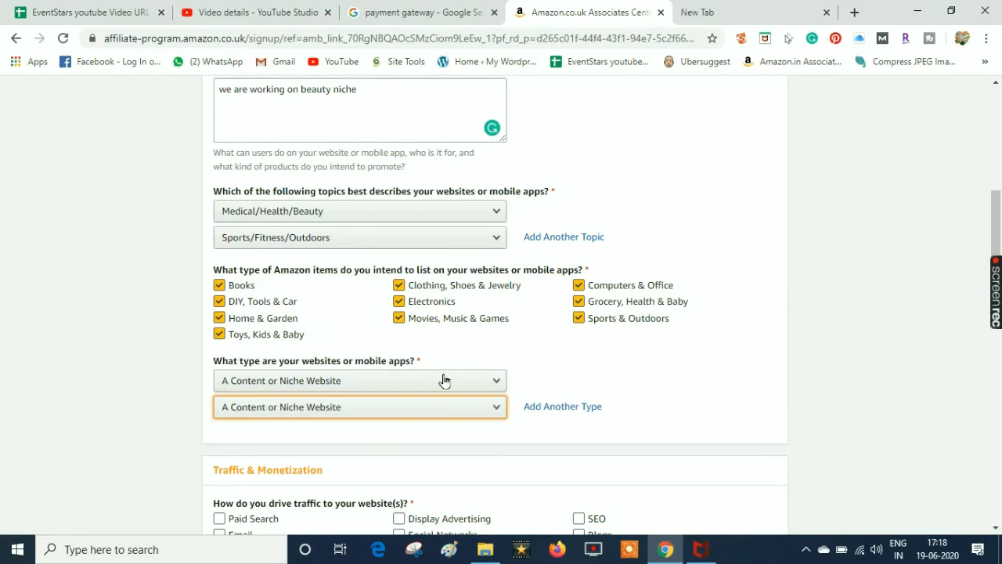
left_click(331, 414)
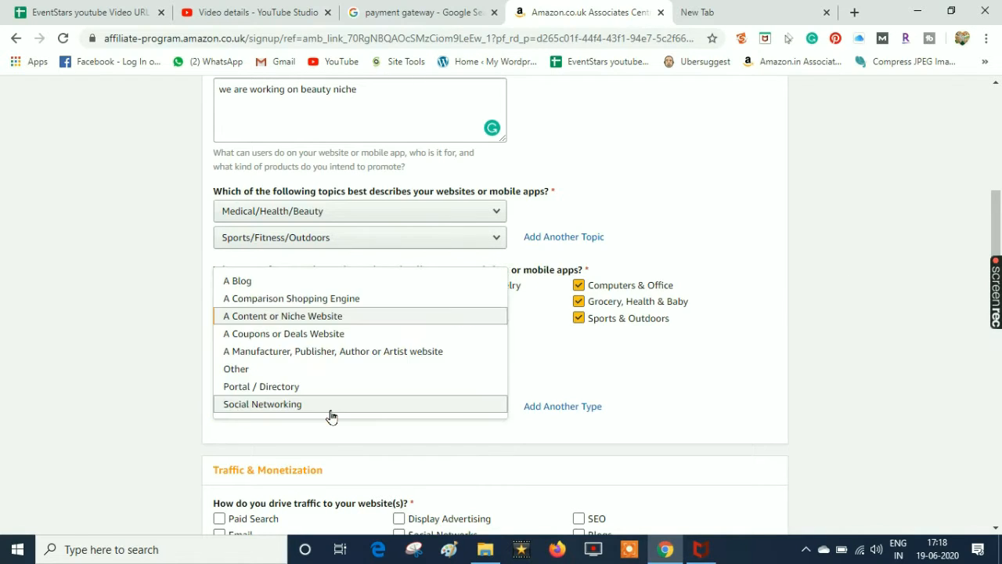
left_click(287, 281)
left_click_drag(997, 223, 1001, 298)
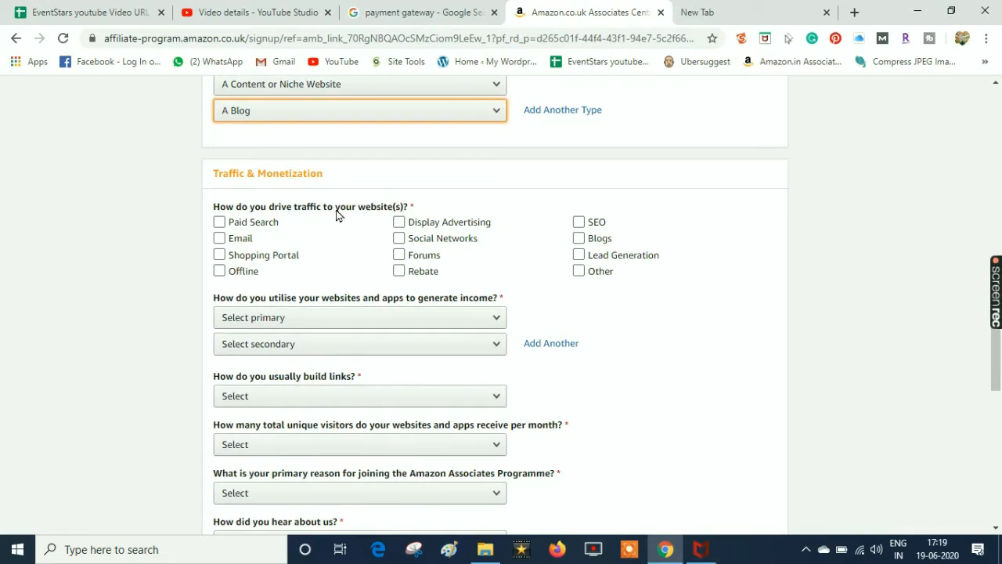
Tick SEO, Blogs, Social Networks and Email as traffic sources
left_click(578, 223)
left_click(579, 238)
left_click(399, 239)
left_click(251, 256)
left_click(219, 255)
left_click(219, 238)
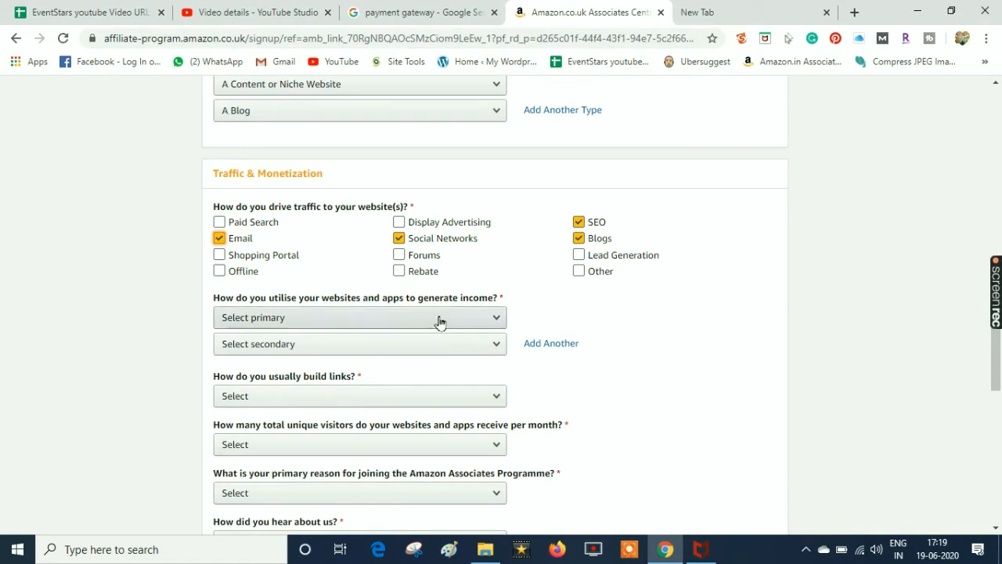
scroll(994, 354, "down", 1)
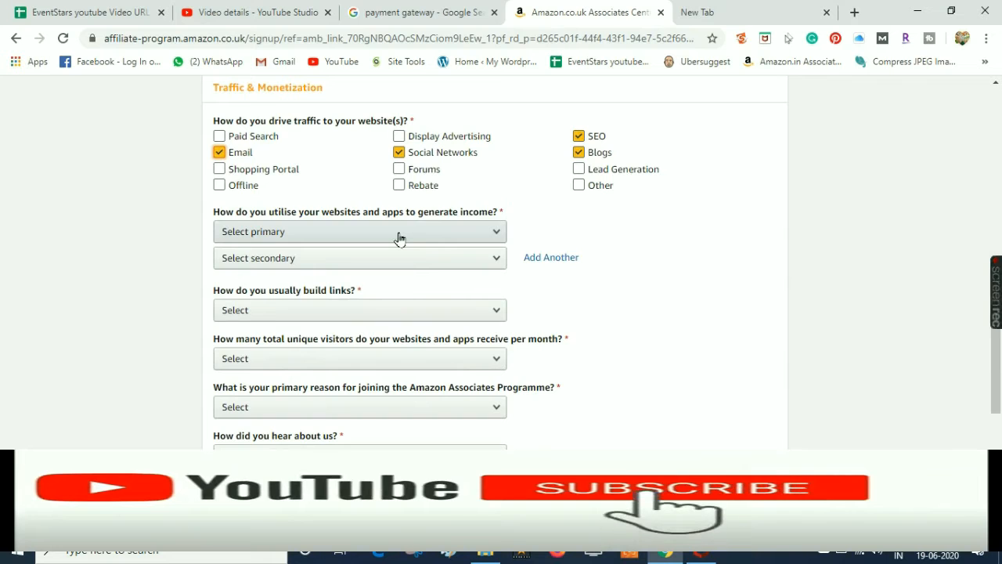
Choose Amazon Associates-only monetization, HTML Editor, 501–5,000 monthly visitors and To Monetize My Site
left_click(398, 235)
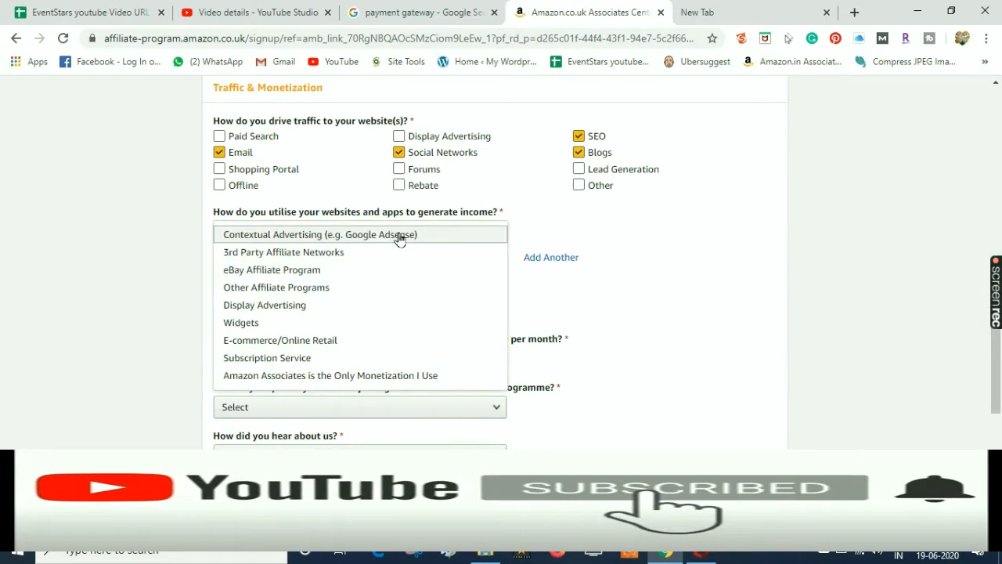
left_click(298, 377)
left_click(293, 265)
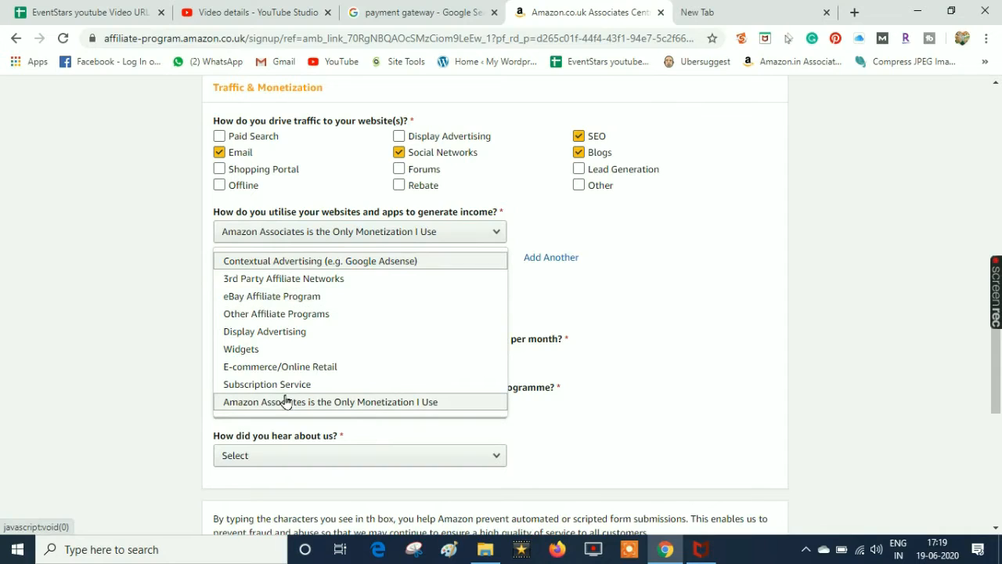
left_click(285, 401)
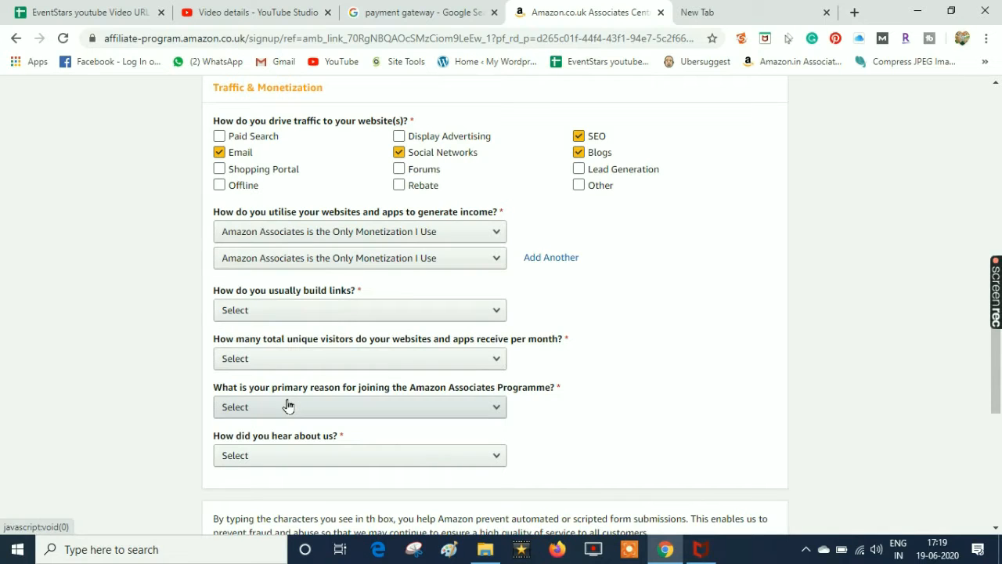
left_click(336, 313)
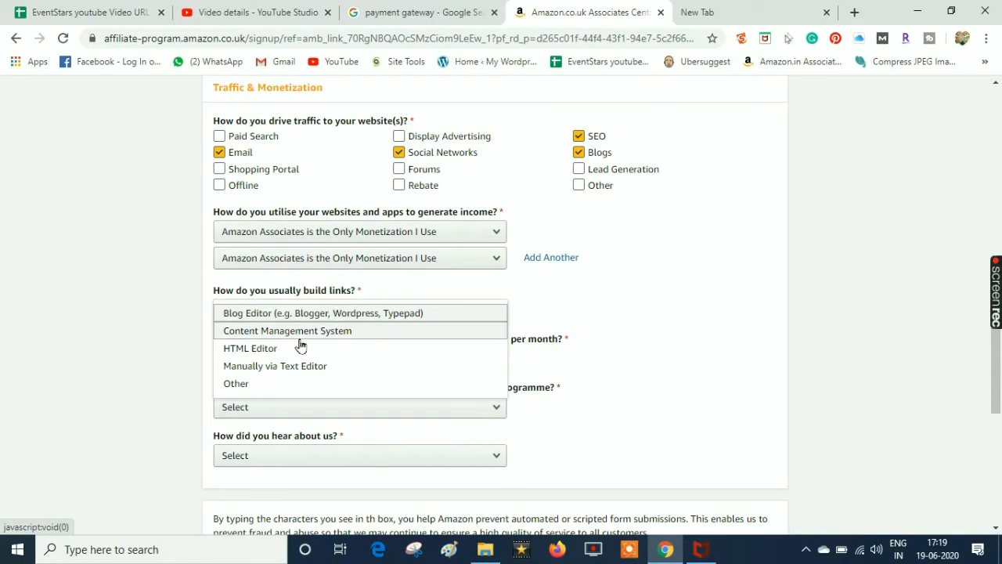
left_click(301, 350)
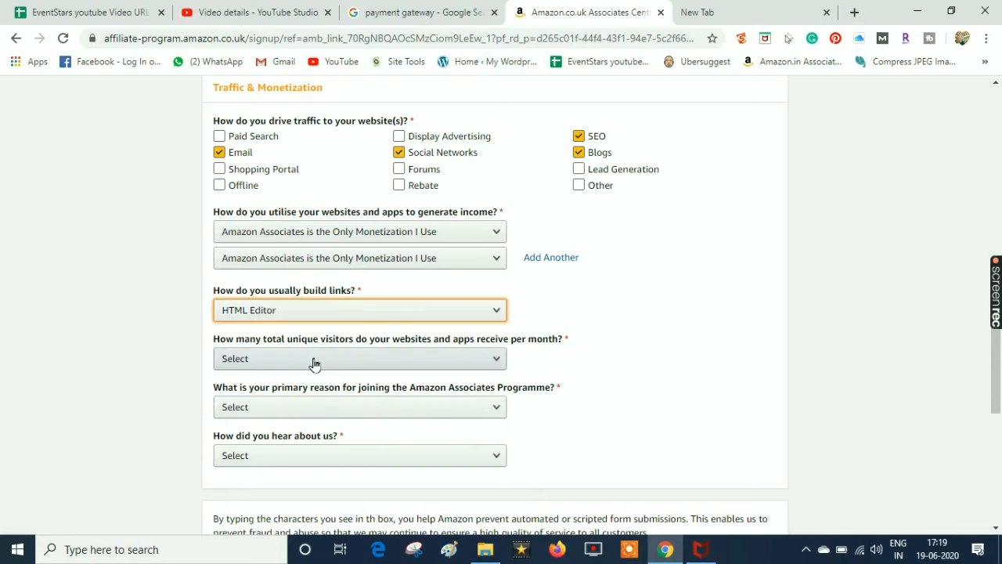
left_click(314, 361)
left_click(291, 381)
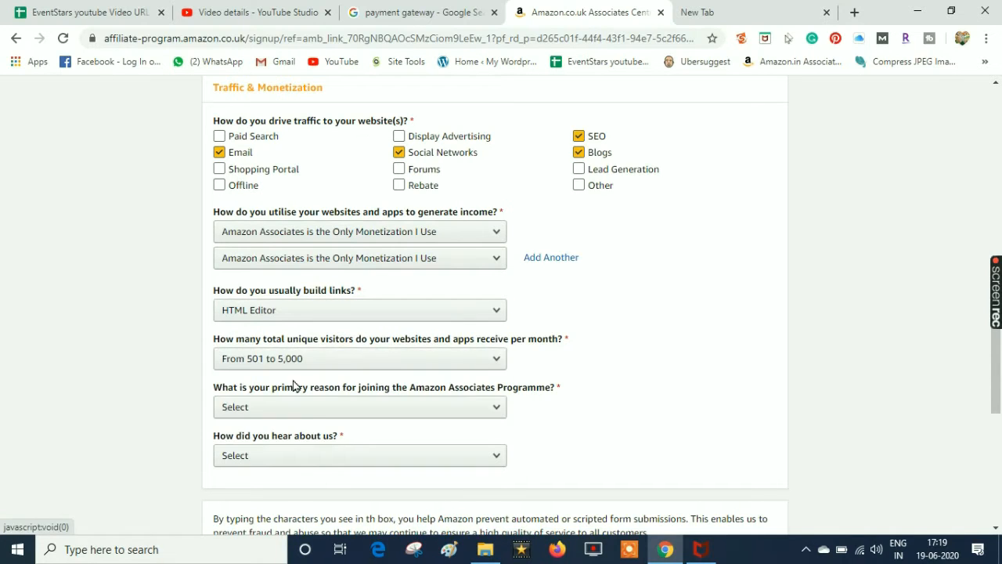
left_click(307, 417)
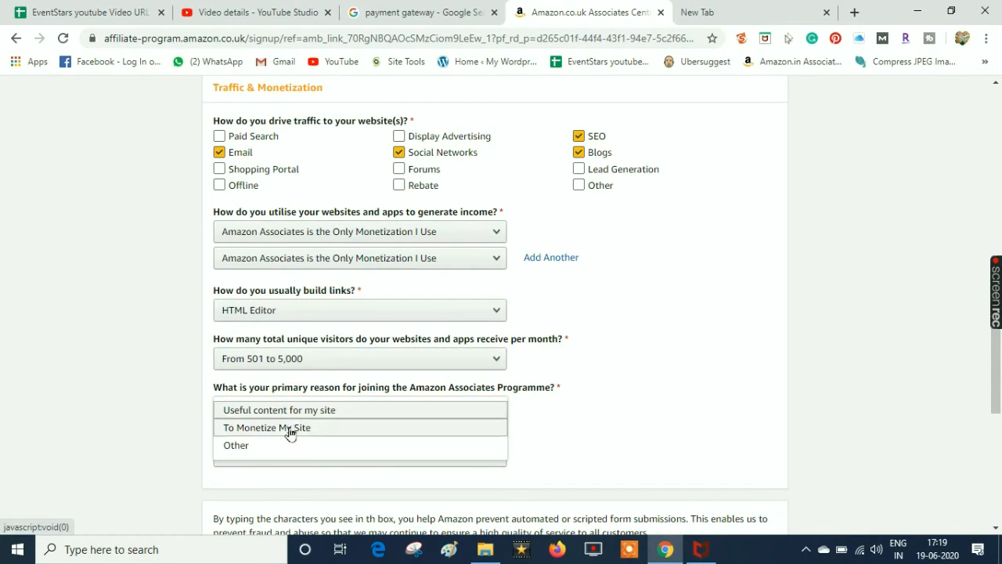
left_click(285, 431)
Select Online Search as the referral source, enter the captcha characters, and accept the terms
scroll(593, 375, "down", 2)
left_click(428, 338)
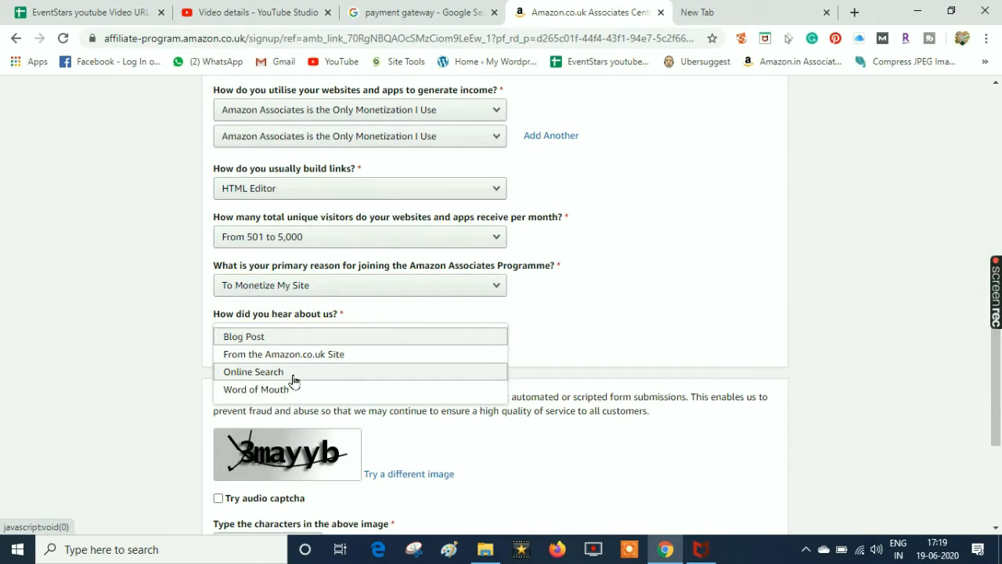
left_click(291, 374)
left_click_drag(999, 365, 999, 405)
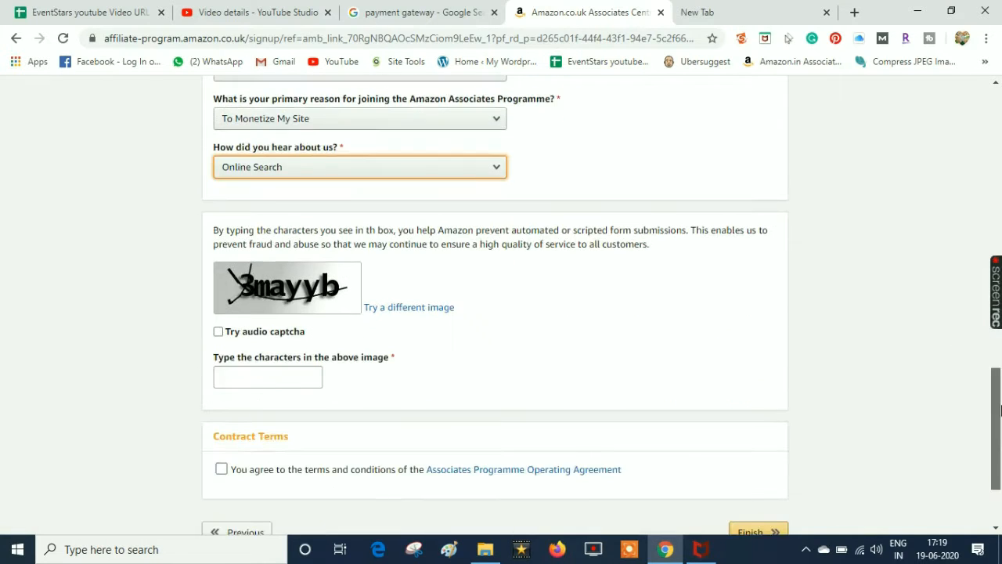
left_click(261, 371)
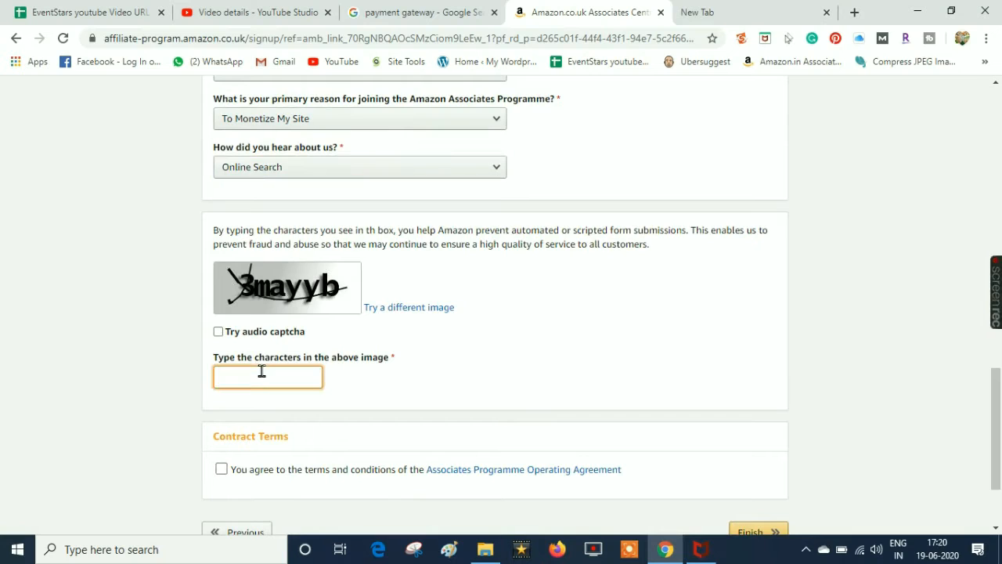
type("3mayyb")
left_click(221, 469)
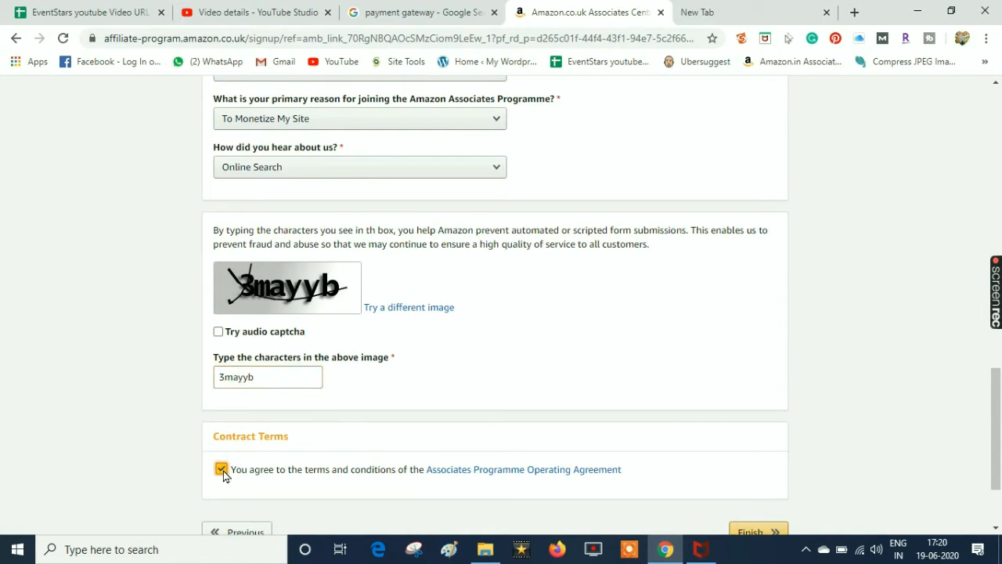
left_click_drag(995, 407, 995, 438)
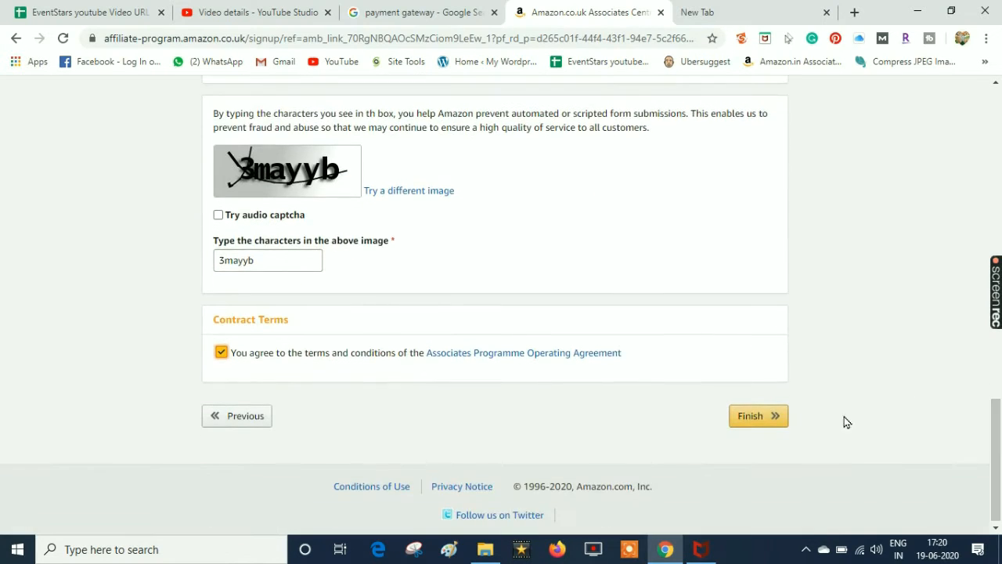
Submit the application and review the new Amazon.co.uk Associates ID and EU programme offers
left_click(773, 424)
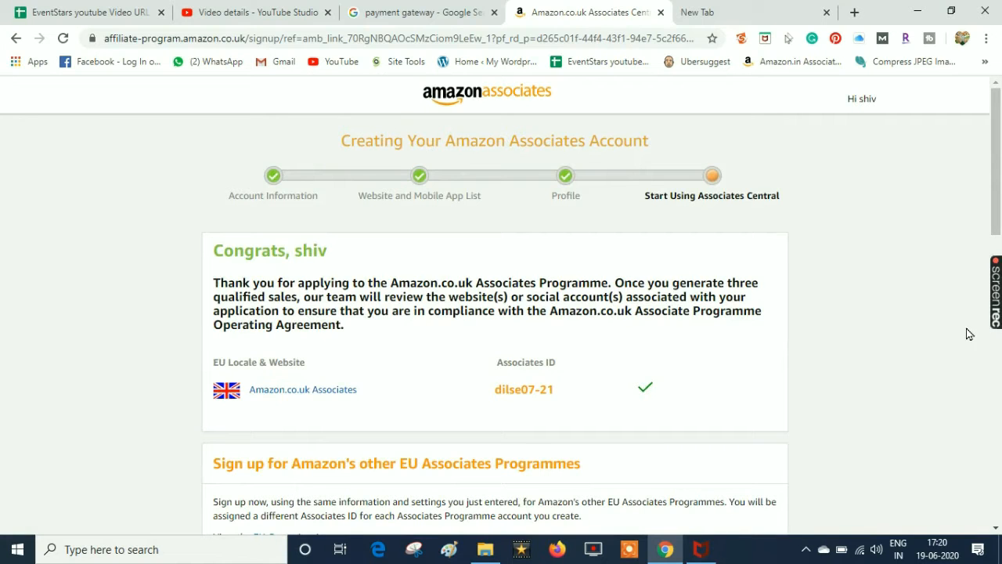
left_click_drag(999, 167, 991, 264)
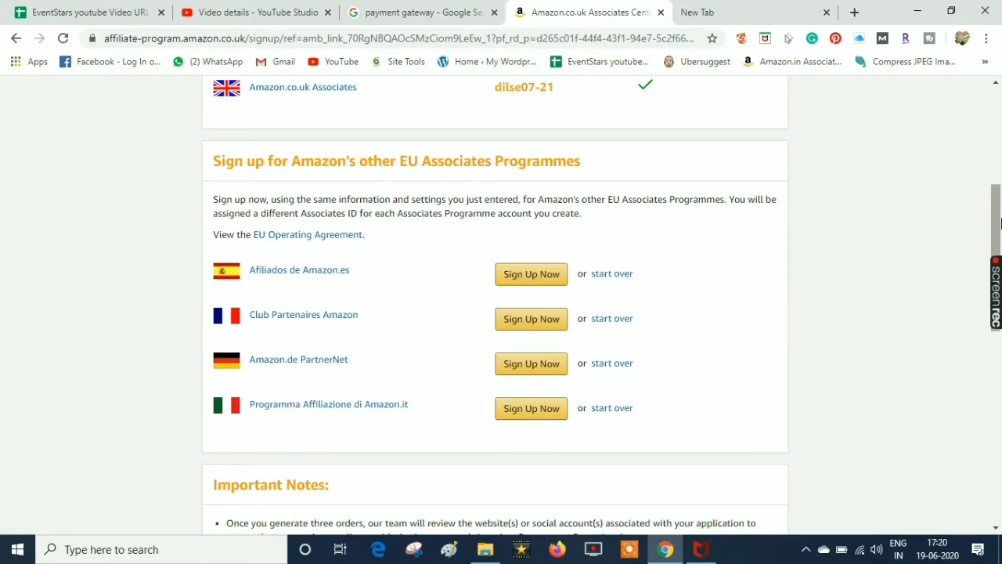
scroll(996, 219, "down", 3)
scroll(666, 157, "up", 2)
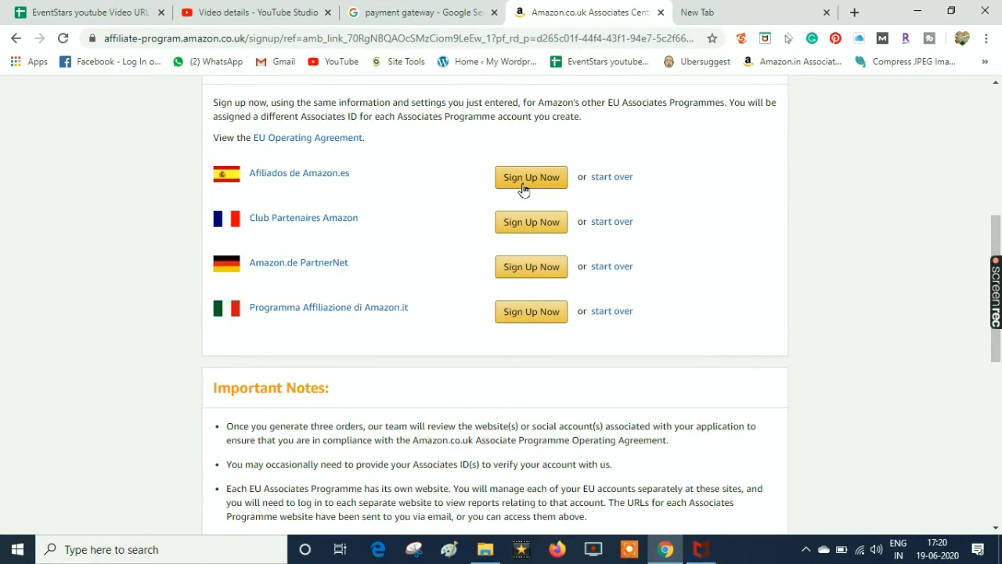
Sign up for the Spanish, French, German and Italian Associates programmes
left_click(525, 184)
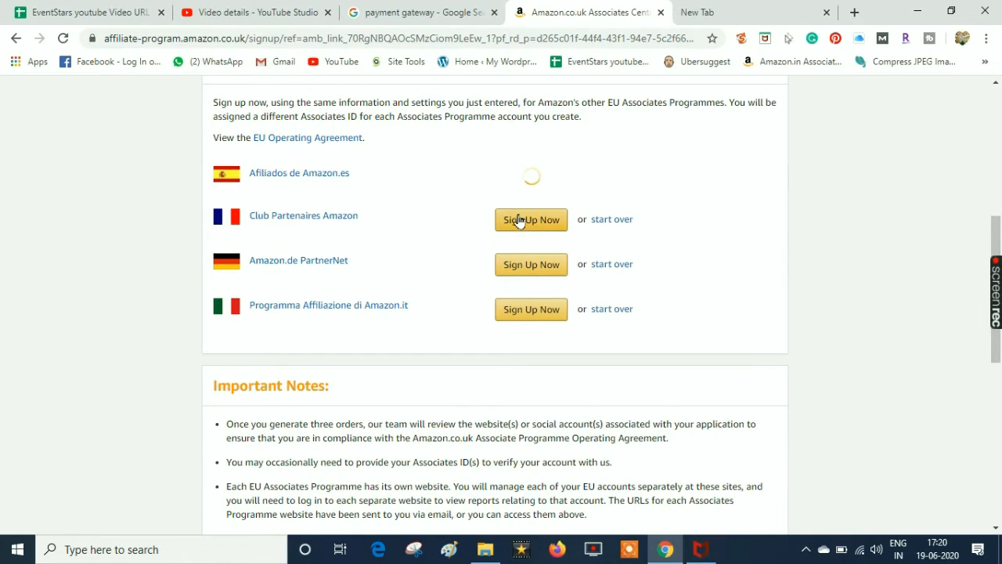
left_click(518, 222)
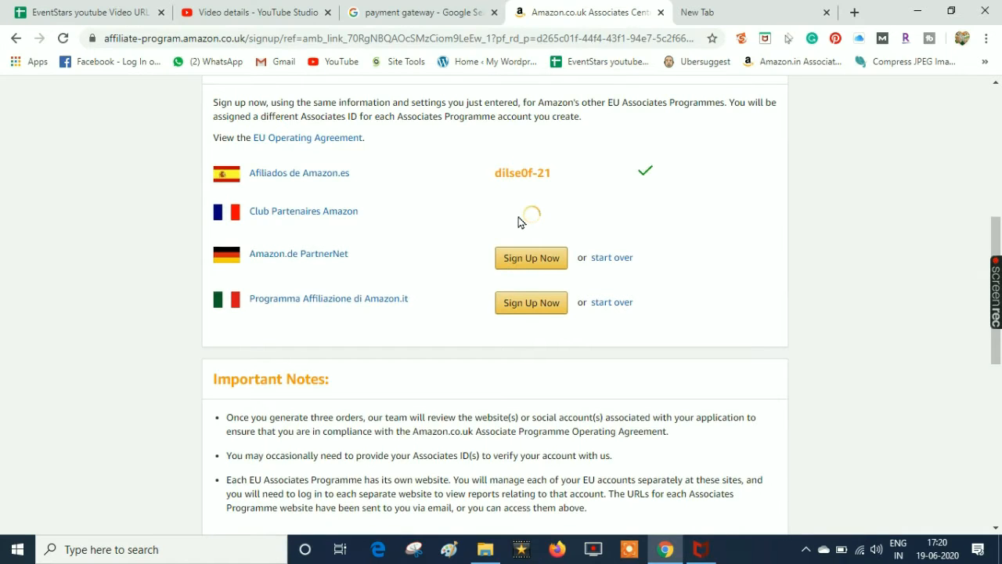
left_click(520, 259)
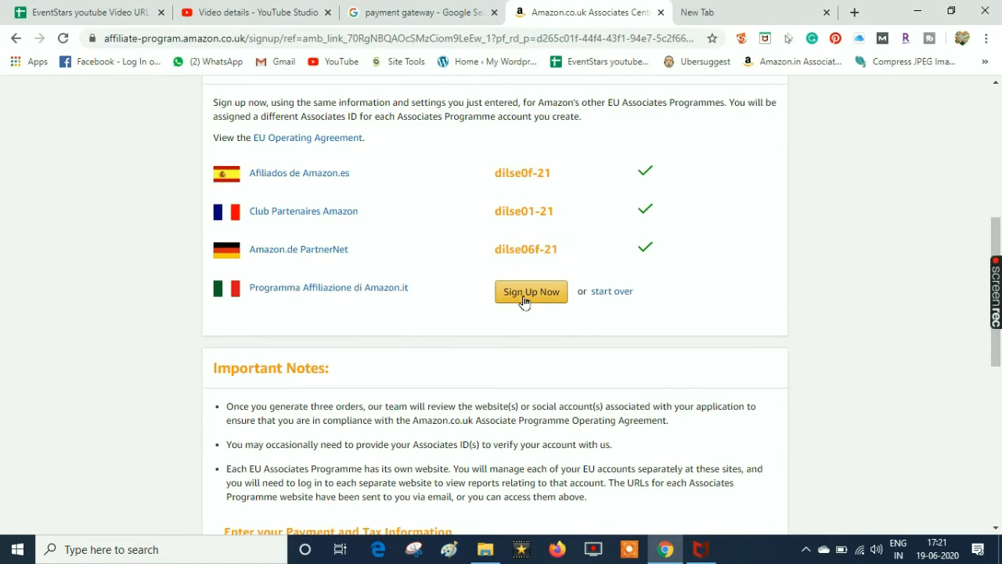
left_click(524, 300)
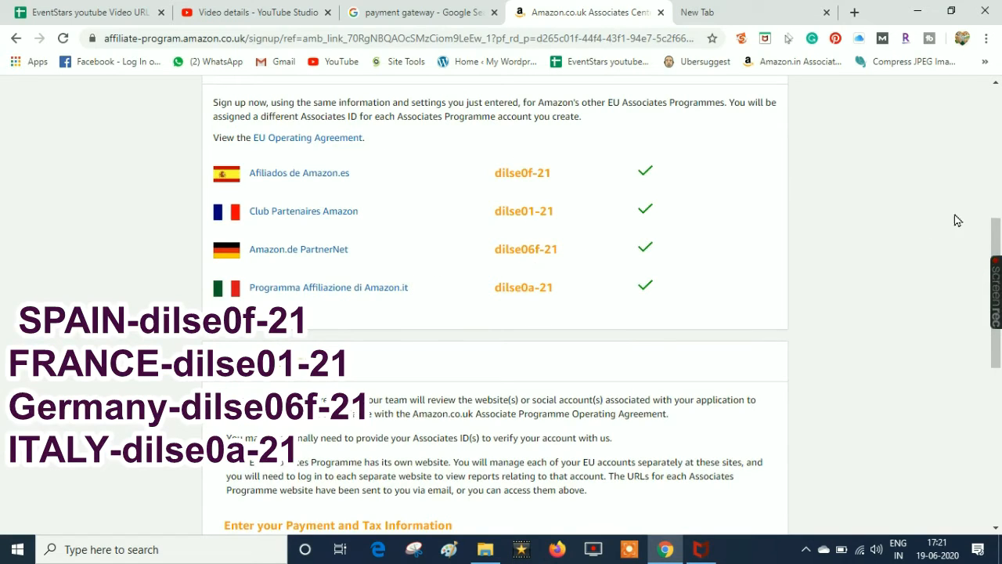
Begin entering payment and tax information now
left_click_drag(997, 230, 997, 224)
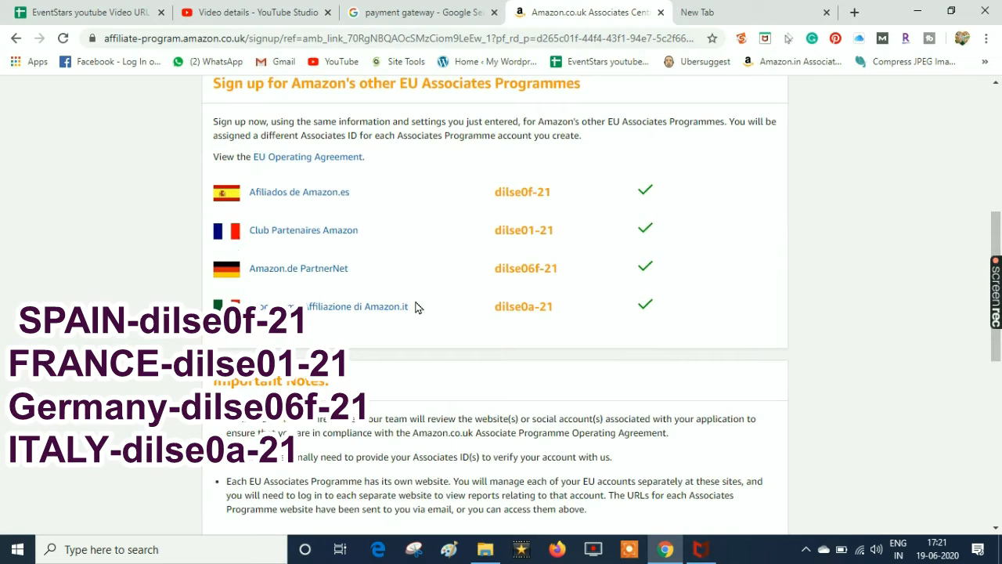
left_click_drag(998, 234, 996, 333)
left_click(242, 282)
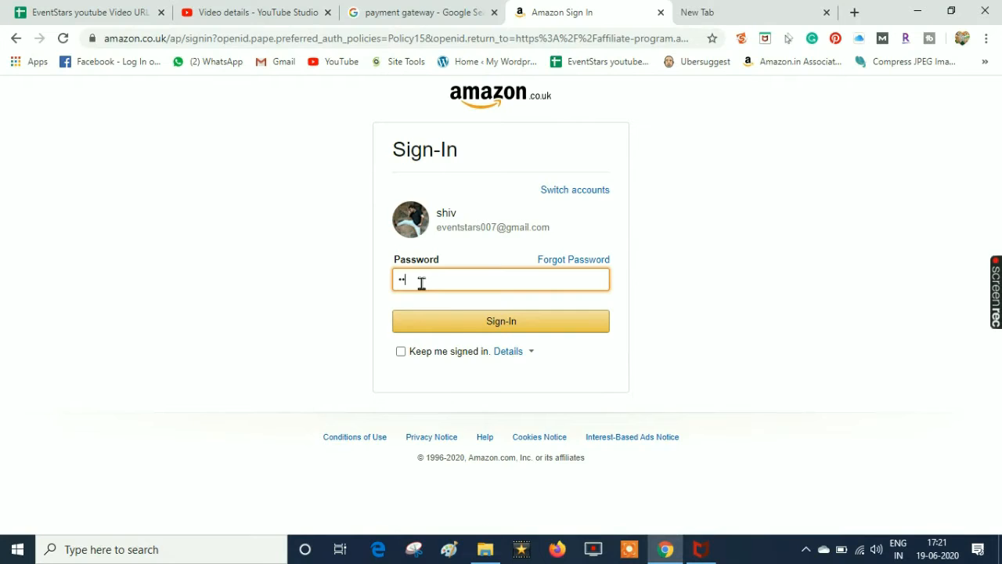
Sign in again with the account password and the one-time verification code
left_click(473, 321)
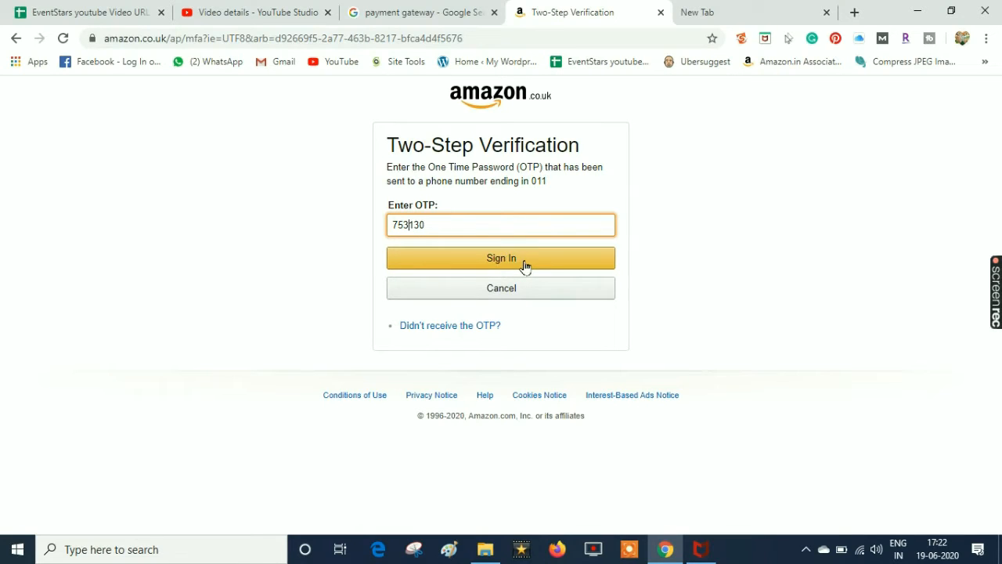
left_click(525, 267)
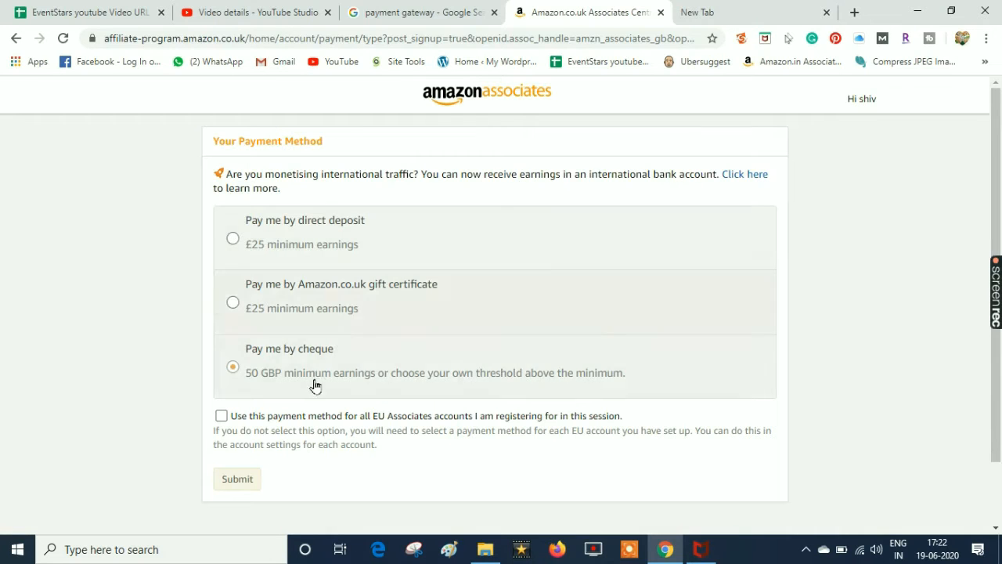
Submit cheque payment with a 50 GBP threshold applied to all EU Associates accounts
left_click(316, 252)
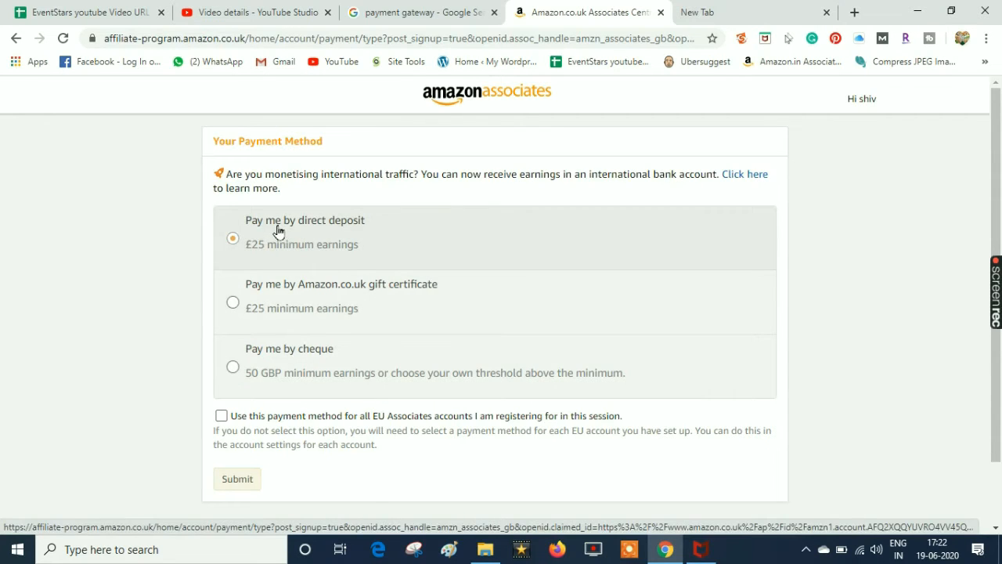
left_click(274, 317)
left_click(336, 365)
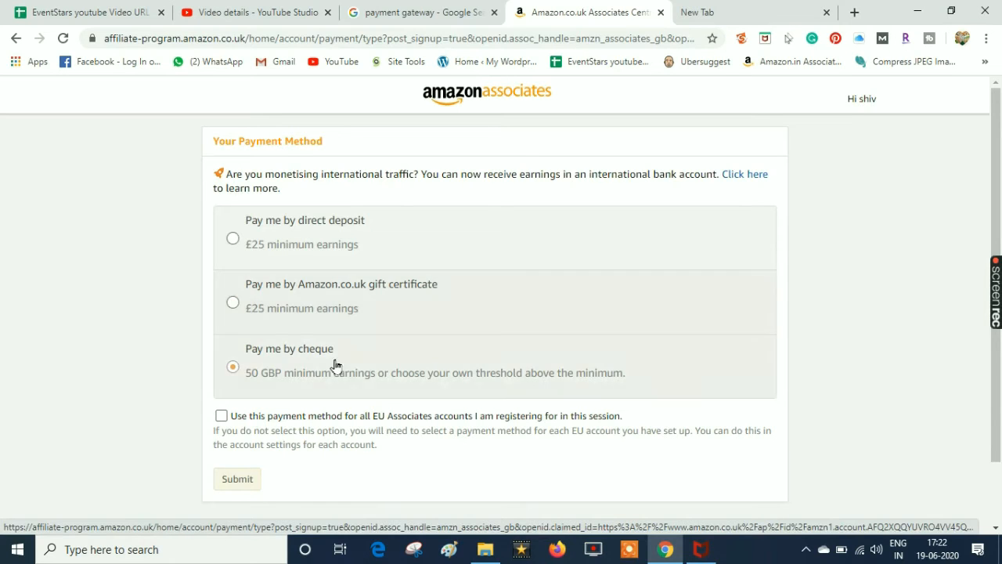
left_click(232, 368)
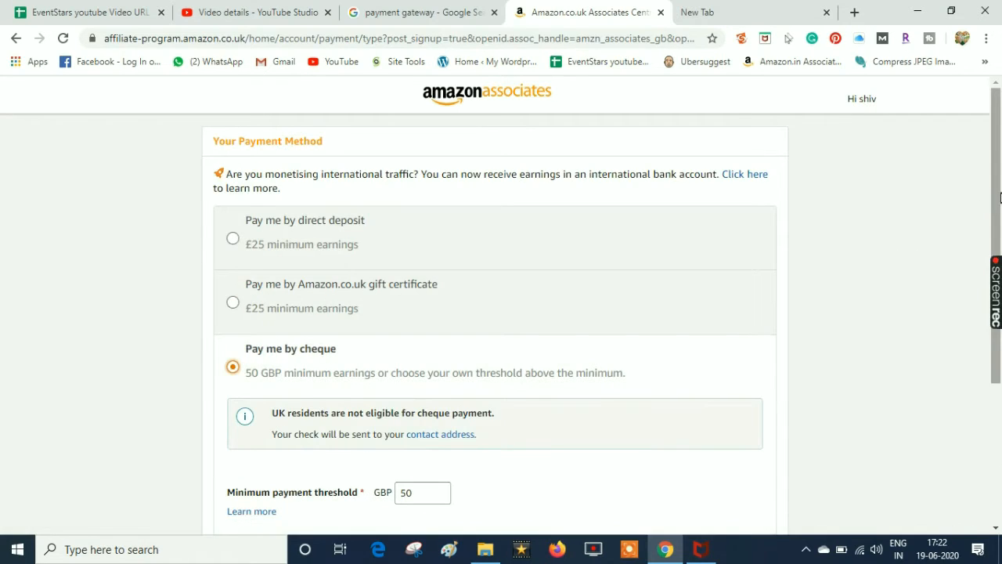
scroll(911, 256, "down", 2)
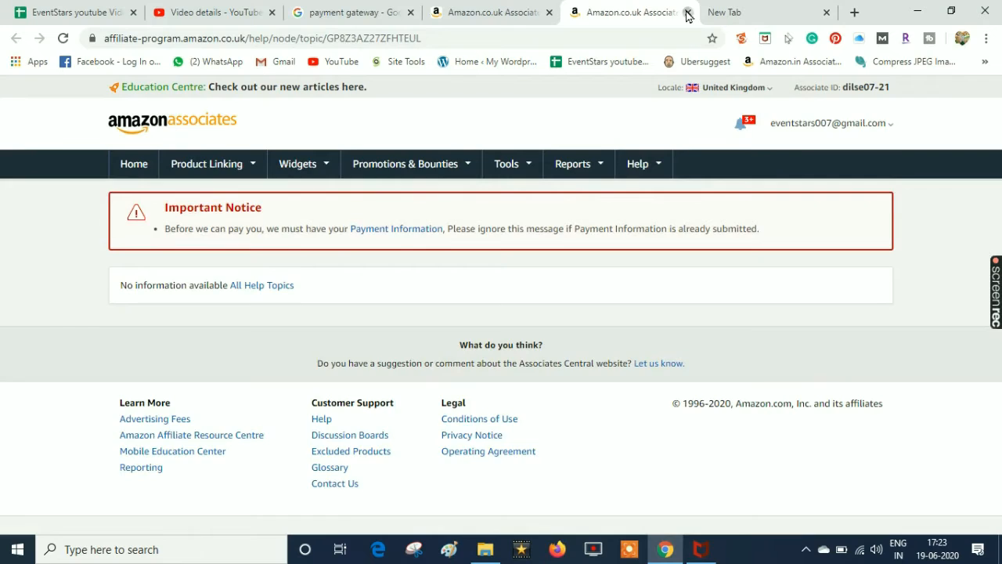
left_click(687, 12)
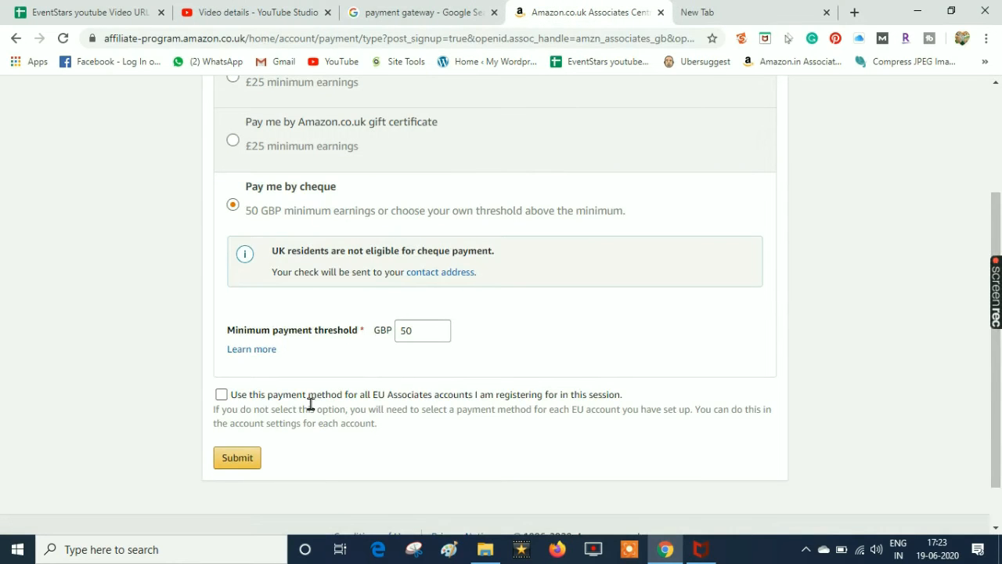
left_click(244, 399)
left_click(258, 399)
left_click(241, 461)
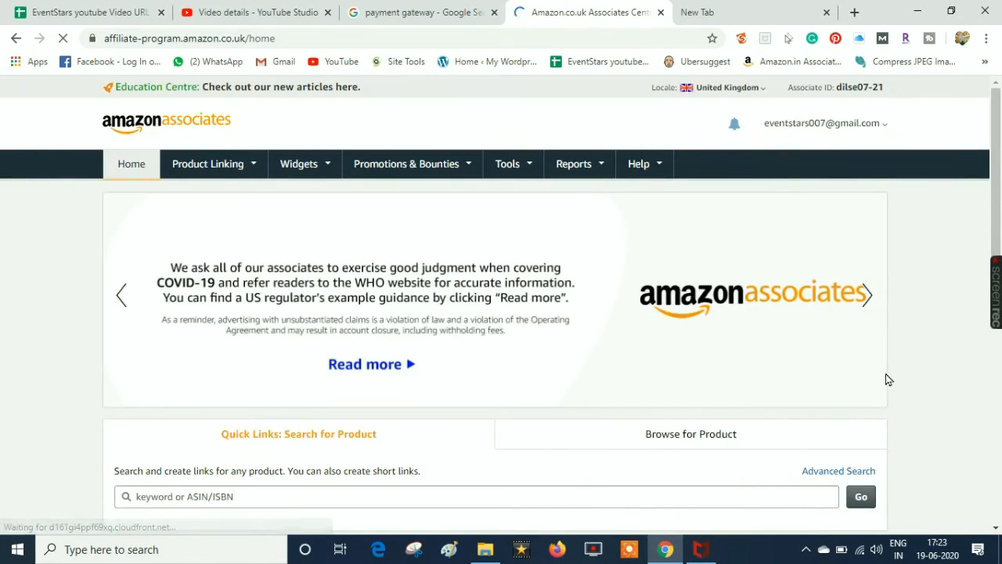
Scroll the UK home page, then open and close the Associates country-site list
mouse_move(996, 147)
left_mouse_down()
mouse_move(1000, 262)
mouse_move(997, 143)
left_mouse_up()
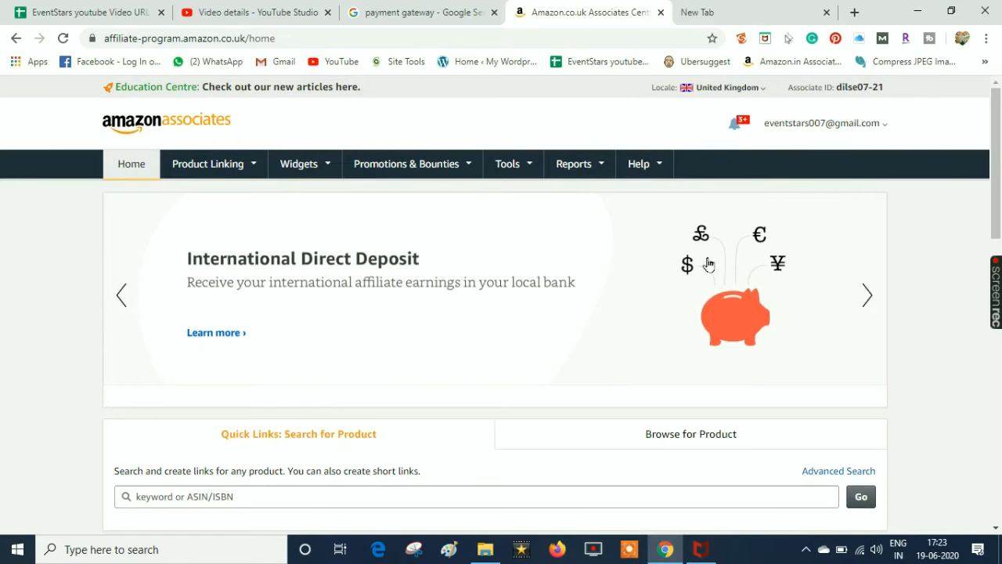
left_click_drag(992, 177, 979, 158)
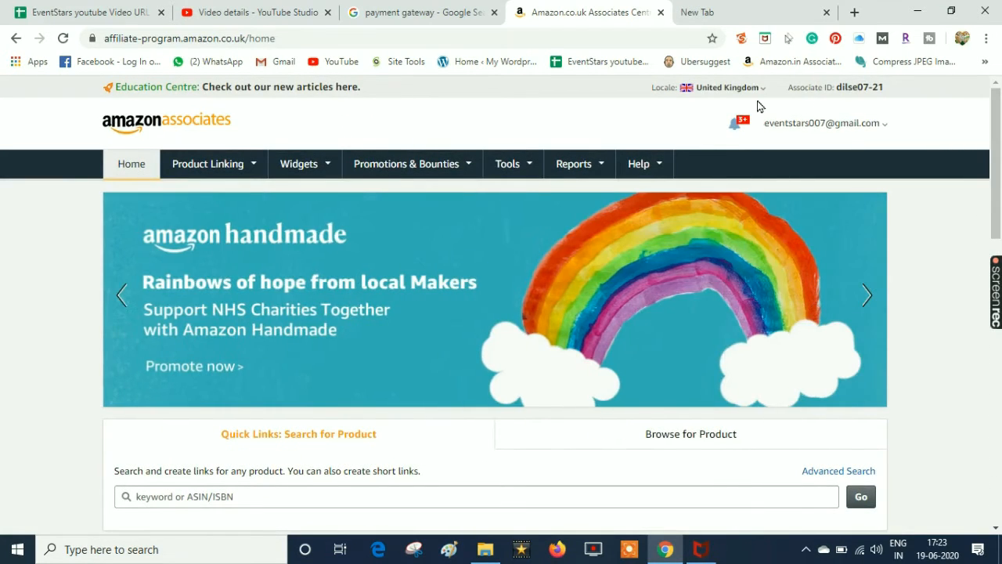
left_click(725, 88)
left_click(796, 86)
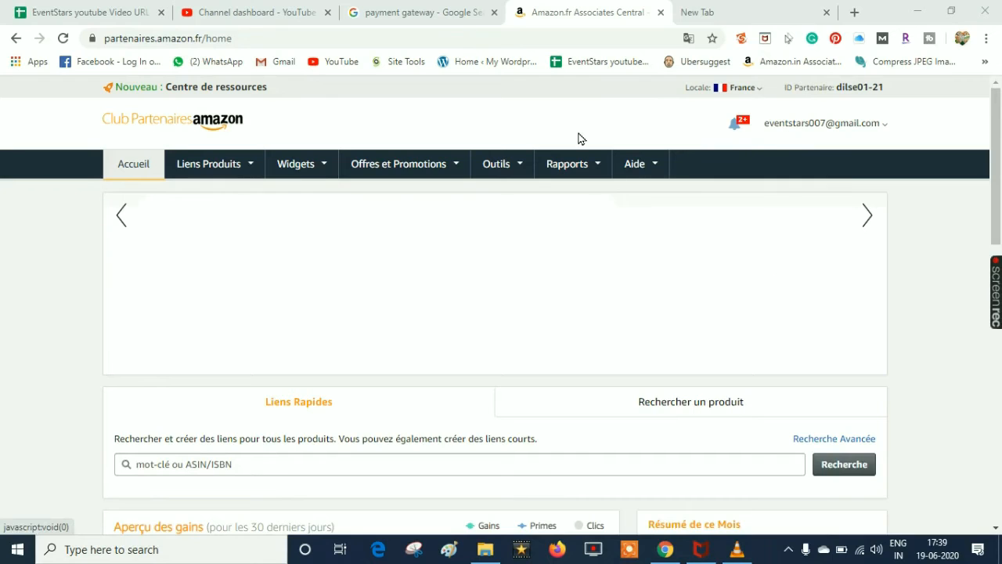
Switch the locale to Italie and sign in on Amazon.it with the saved e-mail and password
mouse_move(756, 92)
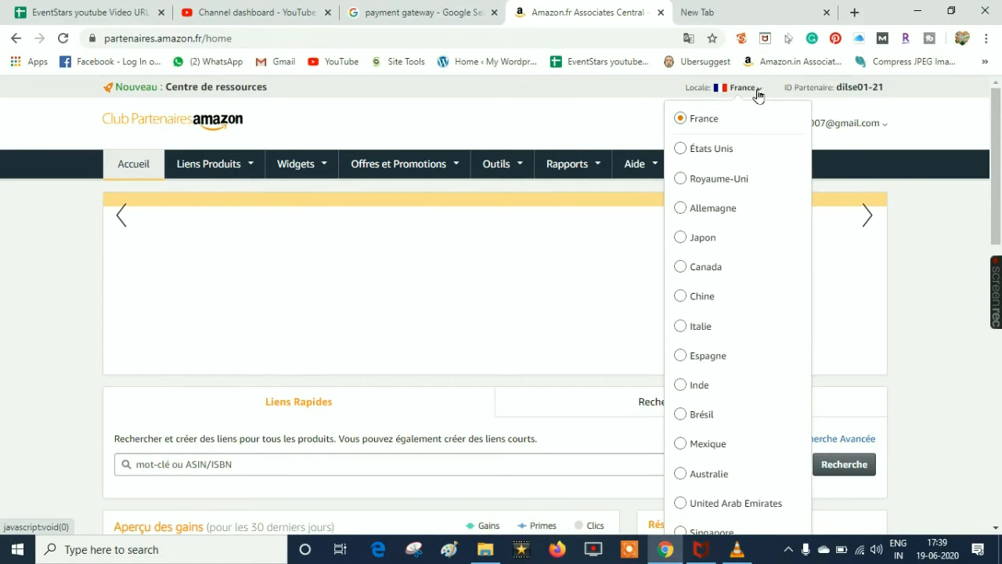
left_click(699, 329)
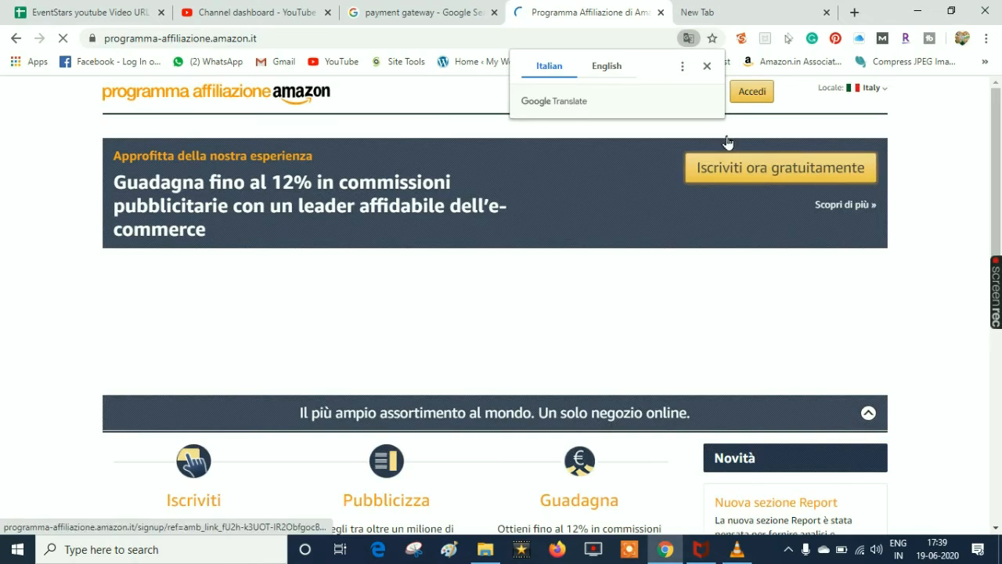
left_click(750, 101)
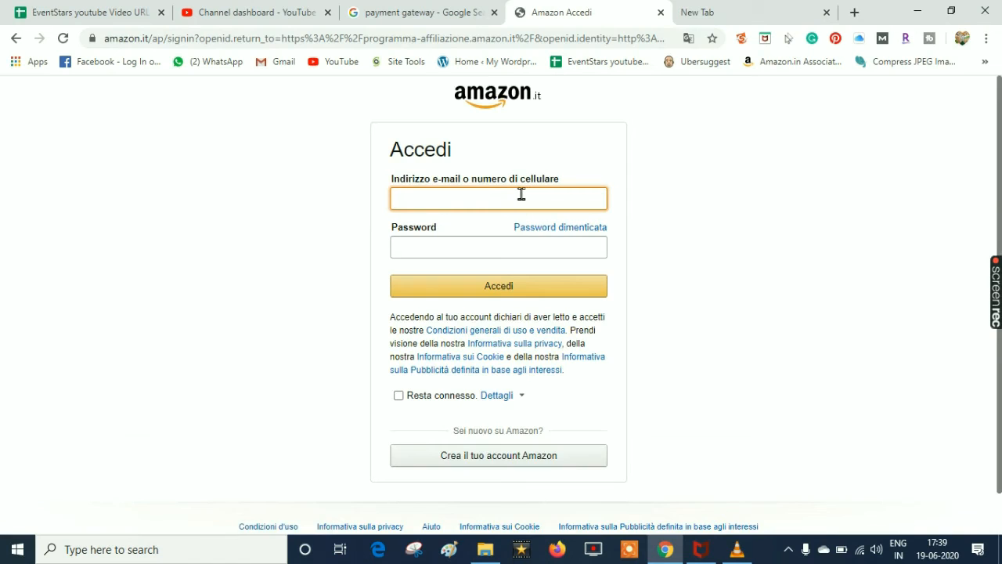
left_click(521, 195)
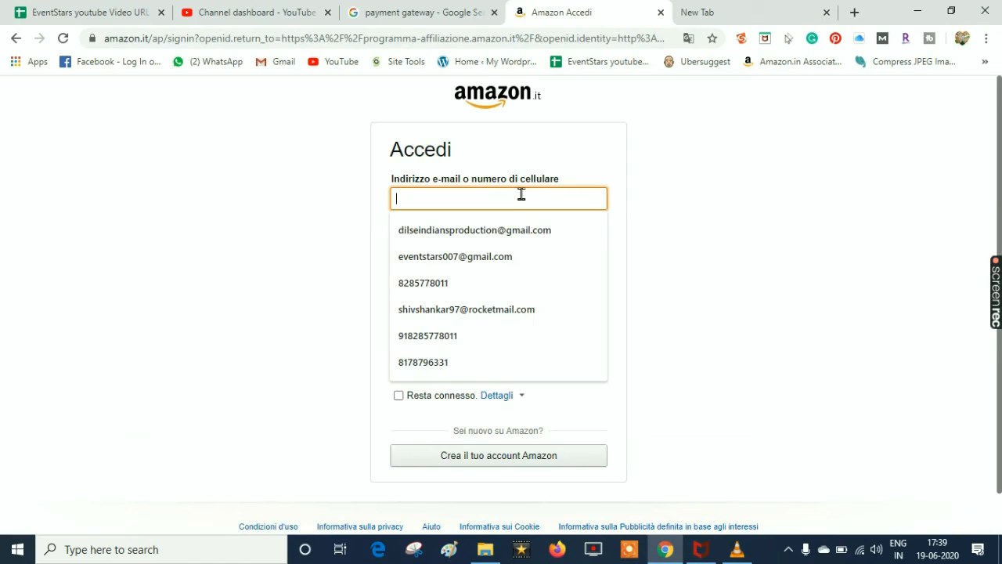
left_click(456, 258)
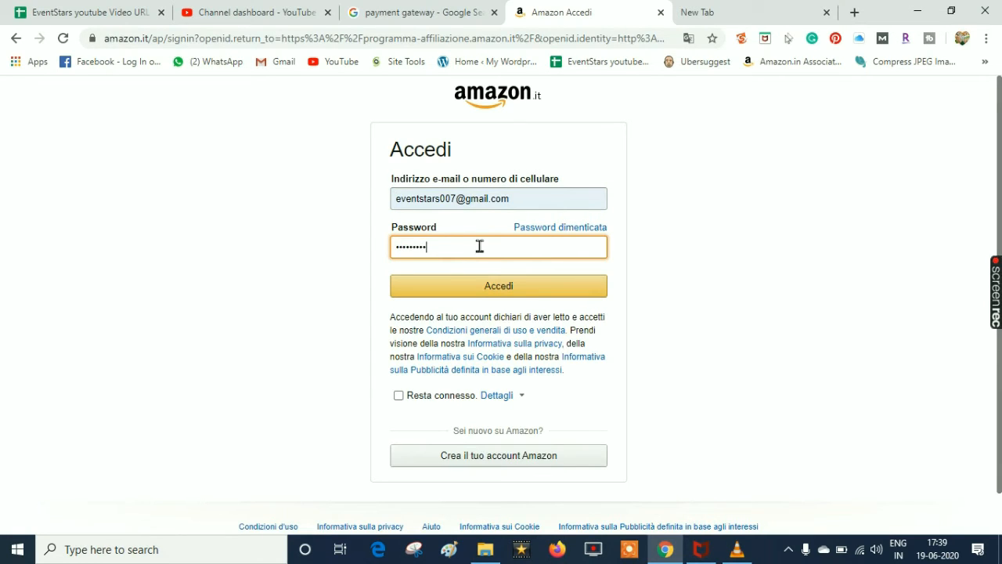
left_click(487, 289)
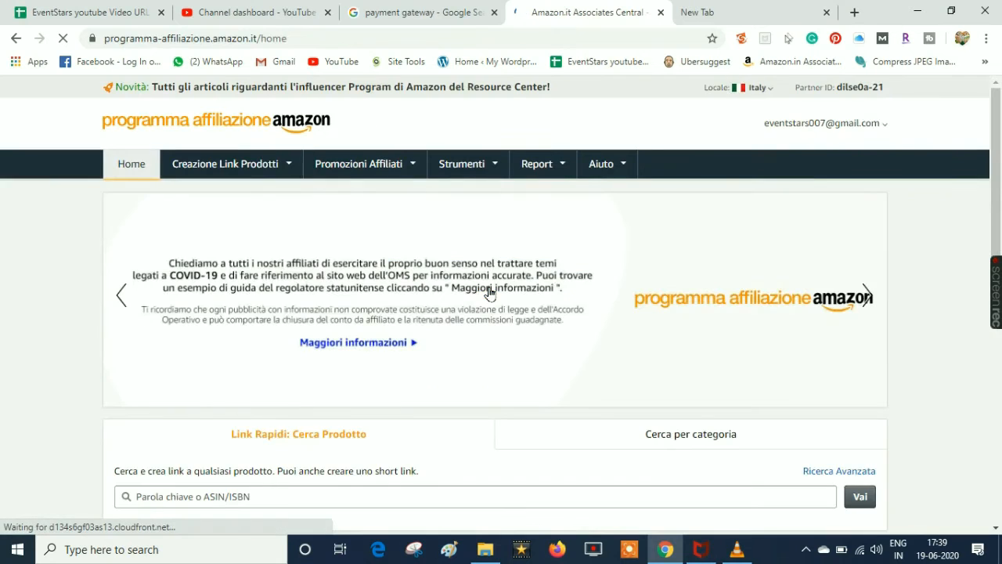
left_click_drag(1001, 139, 986, 125)
left_click(759, 89)
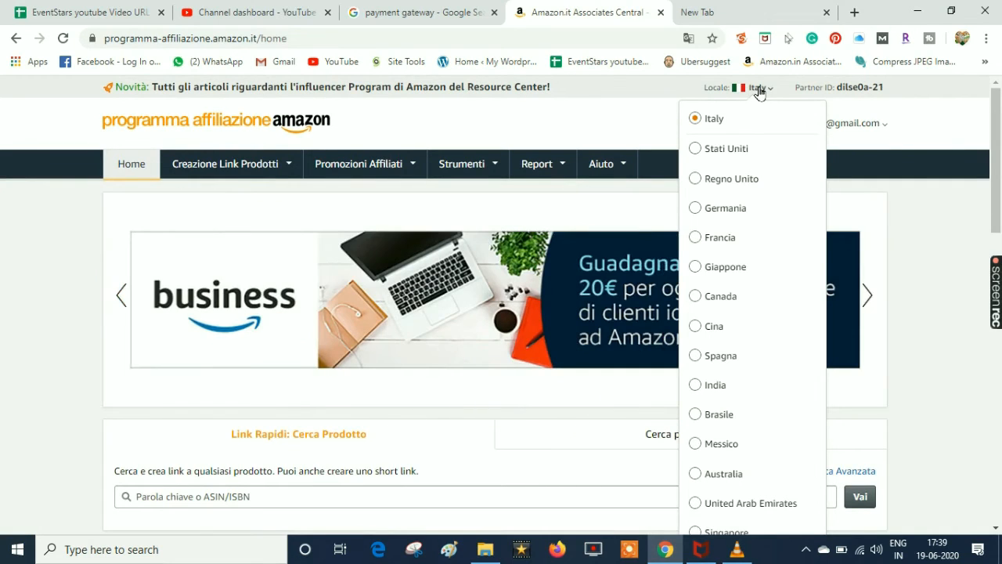
left_click(839, 456)
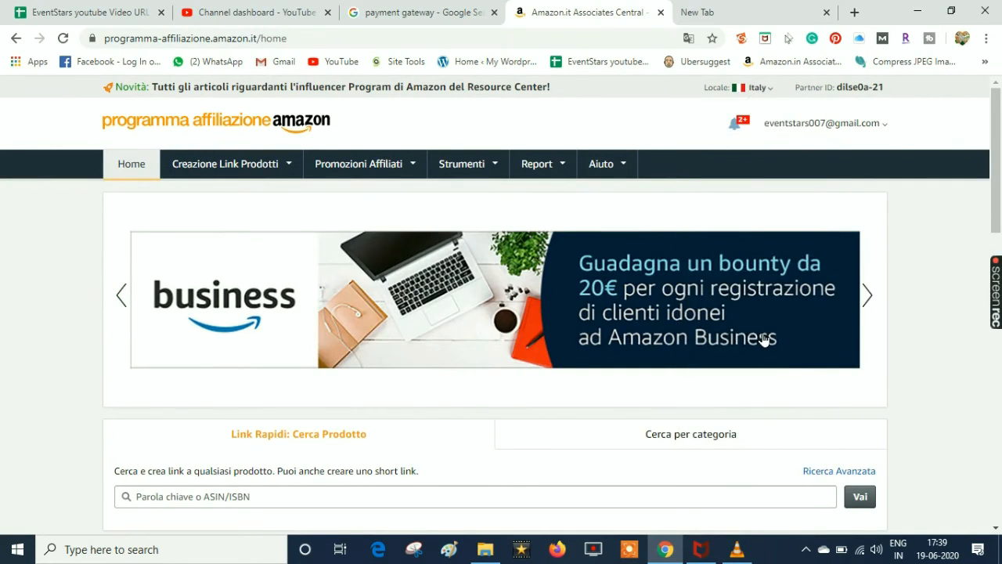
left_click(763, 90)
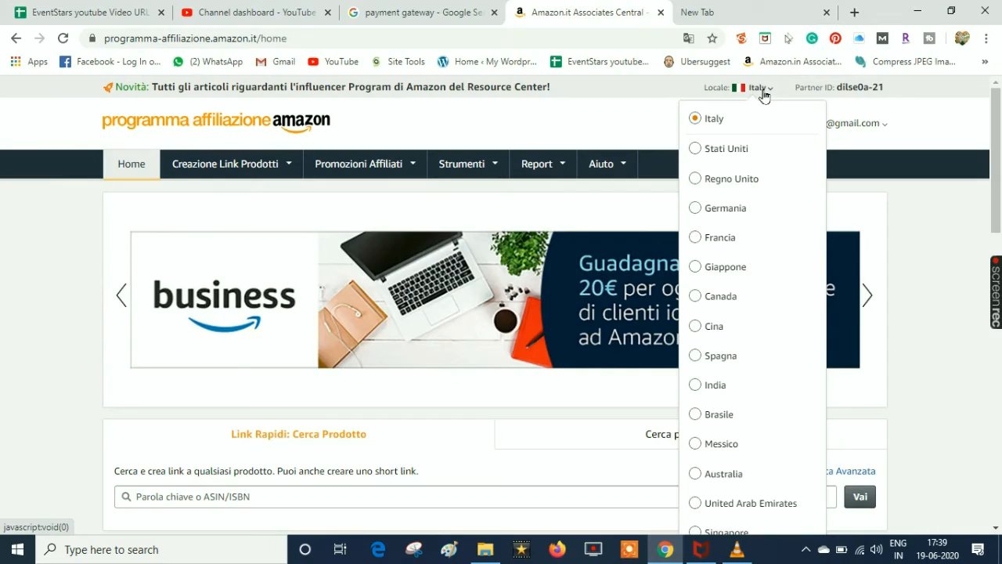